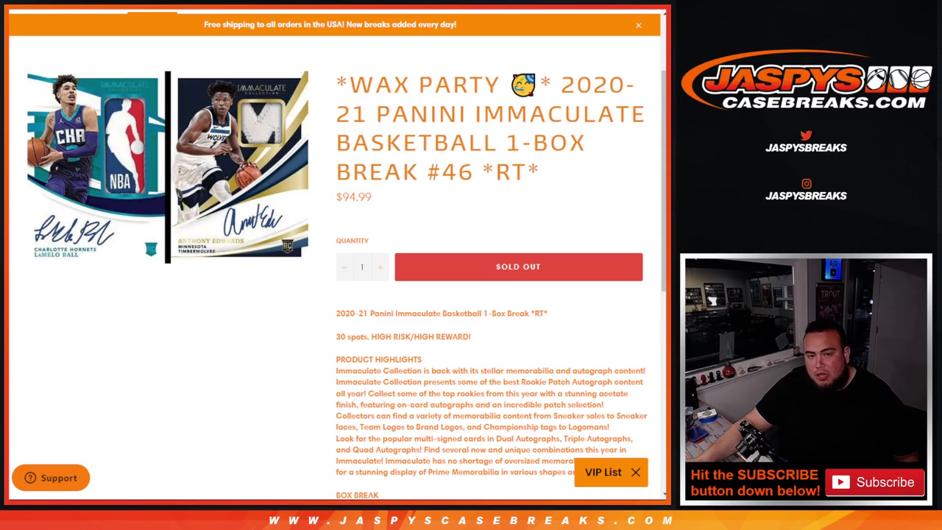
# Look over the break's product page, blank spreadsheet and participant list, and roll two virtual dice in the Dice Roller
pyautogui.hotkey('ctrl', 'Tab')
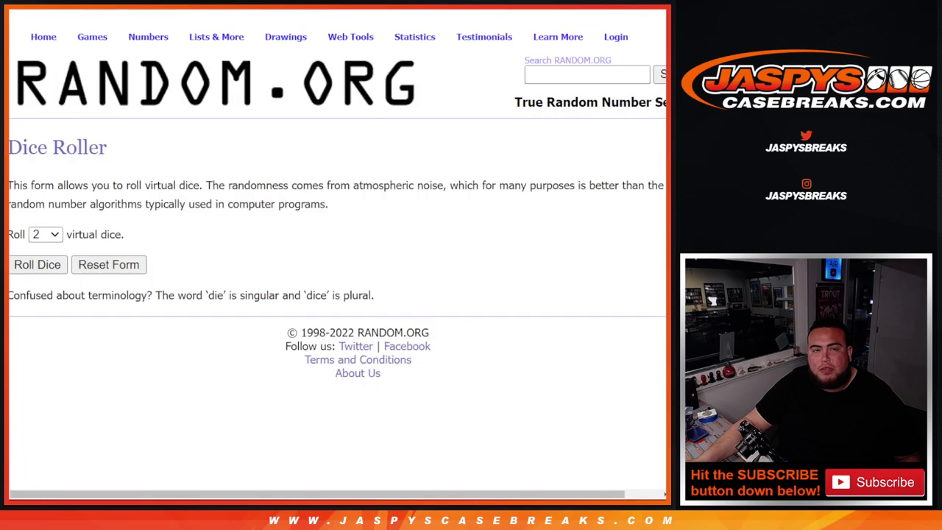
pyautogui.hotkey('ctrl', 'Tab')
pyautogui.hotkey('ctrl', 'Tab')
pyautogui.hotkey('ctrl', 'Tab')
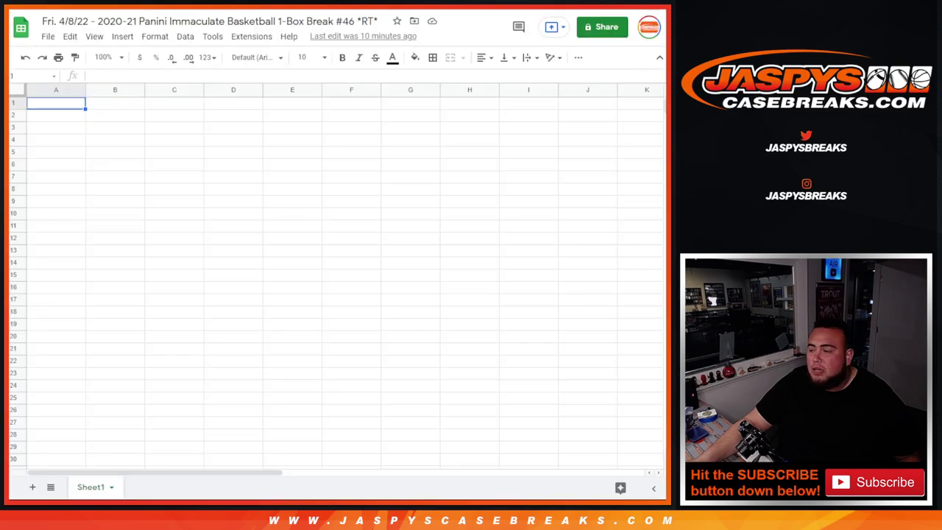
pyautogui.hotkey('ctrl', 'Tab')
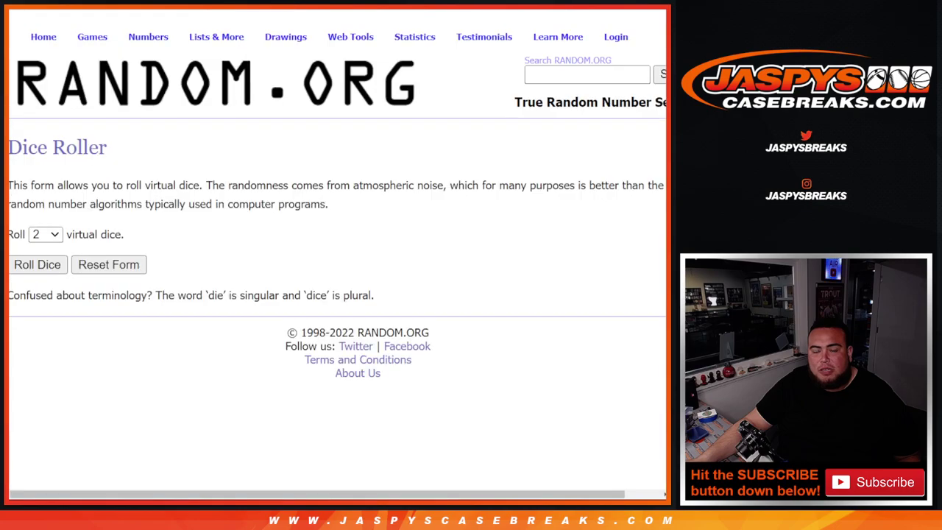
pyautogui.hotkey('ctrl', 'Tab')
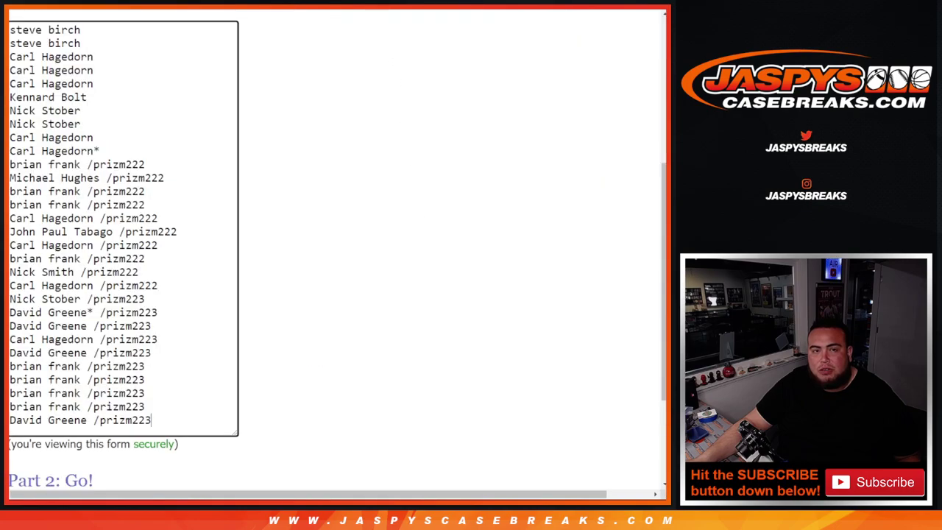
pyautogui.hotkey('ctrl', 'Tab')
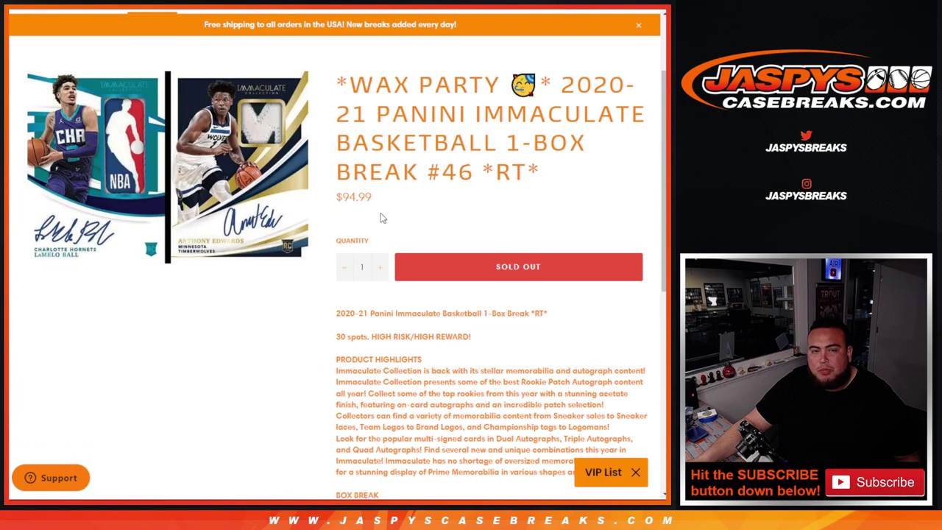
pyautogui.hotkey('ctrl', 'Tab')
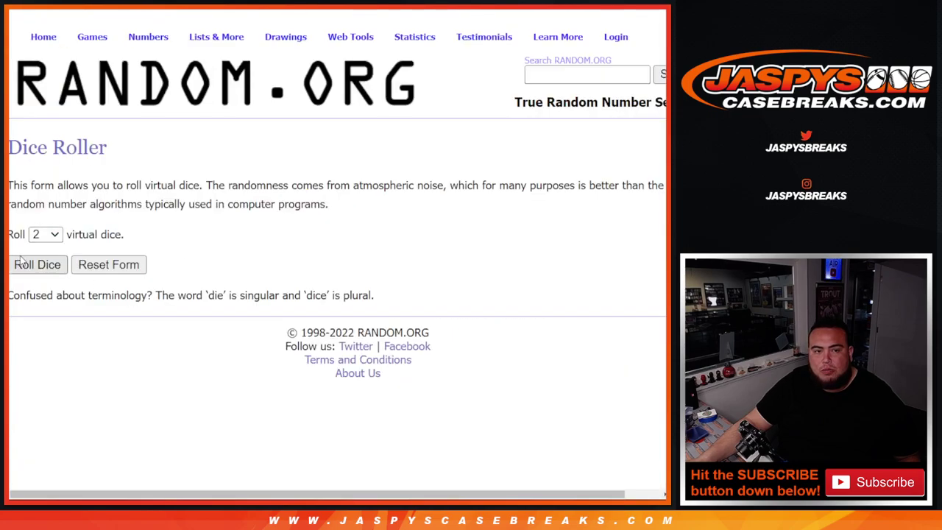
pyautogui.click(42, 269)
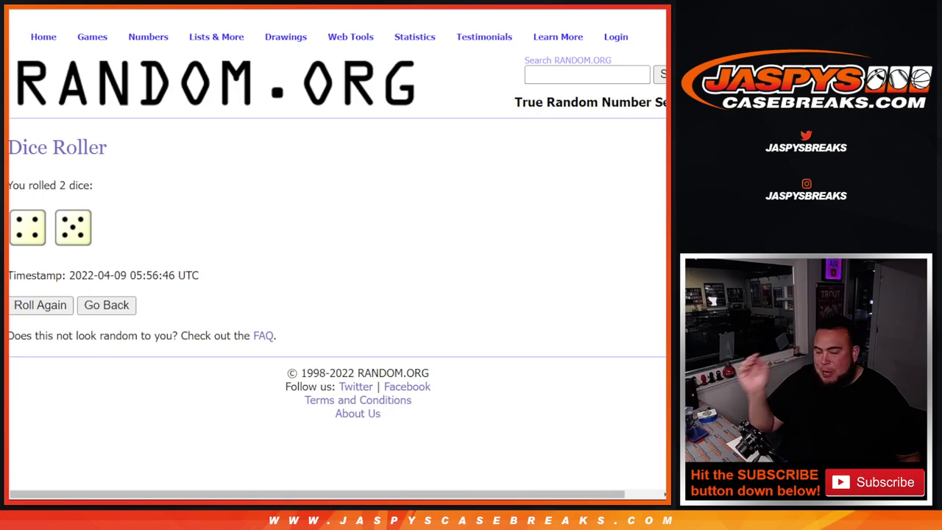
# Randomize the participant name list nine times in the List Randomizer and highlight the randomization count
pyautogui.hotkey('ctrl', 'Tab')
pyautogui.scroll(-2, 353, 270)
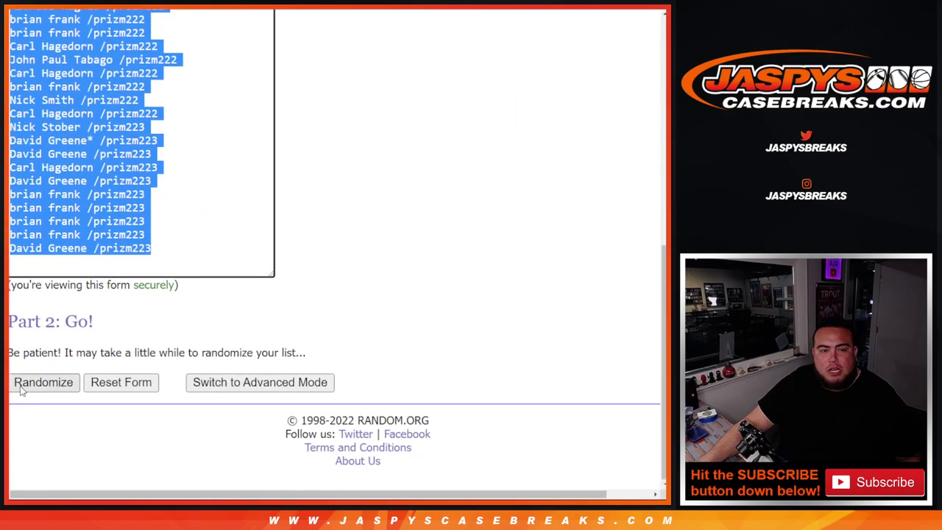
pyautogui.click(24, 389)
pyautogui.click(27, 383)
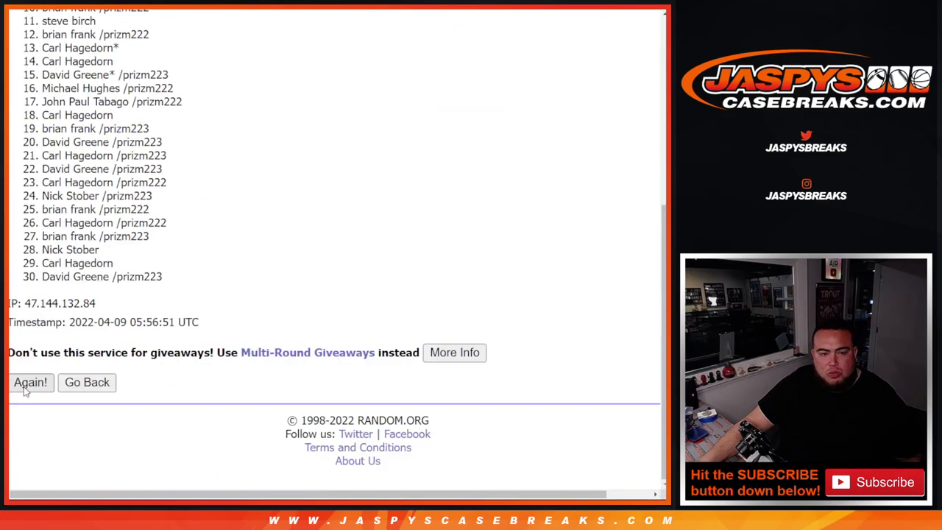
pyautogui.click(26, 383)
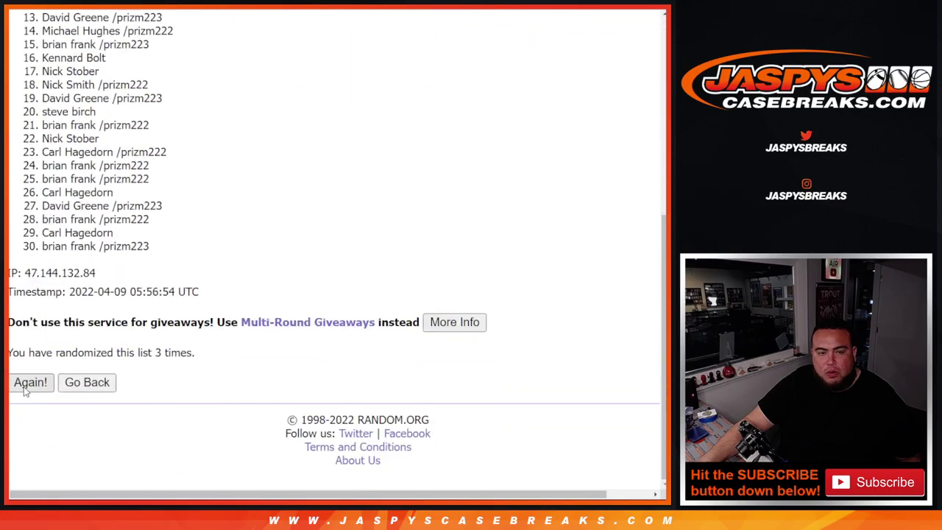
pyautogui.click(27, 383)
pyautogui.click(27, 384)
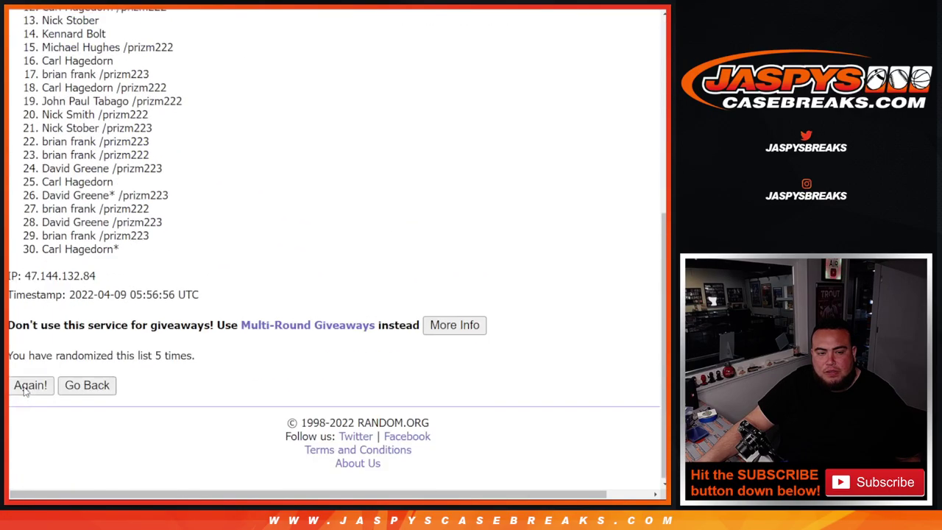
pyautogui.click(27, 385)
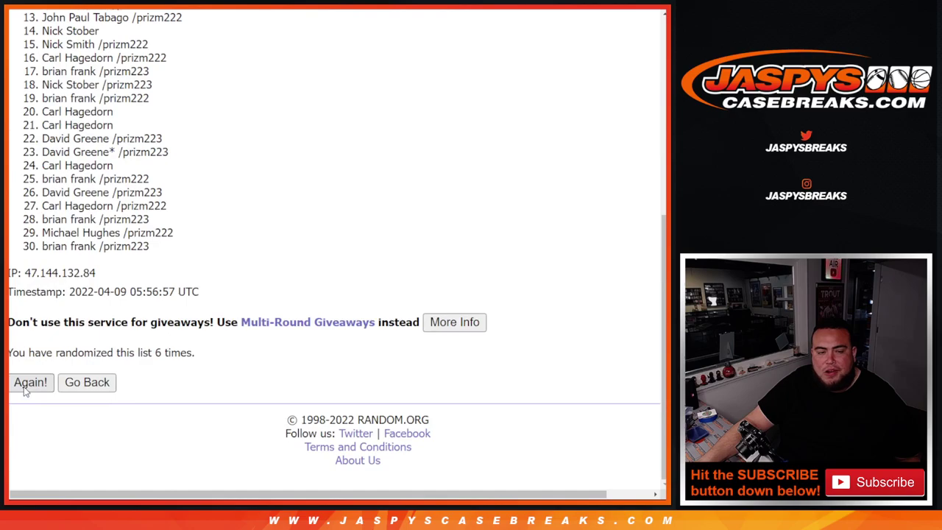
pyautogui.click(27, 383)
pyautogui.click(26, 384)
pyautogui.click(26, 383)
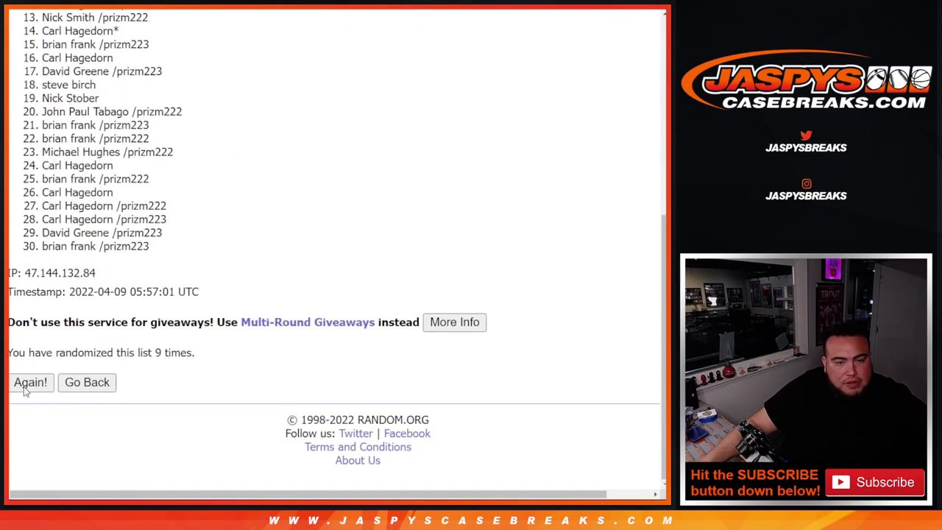
pyautogui.moveTo(158, 352); pyautogui.dragTo(194, 353)
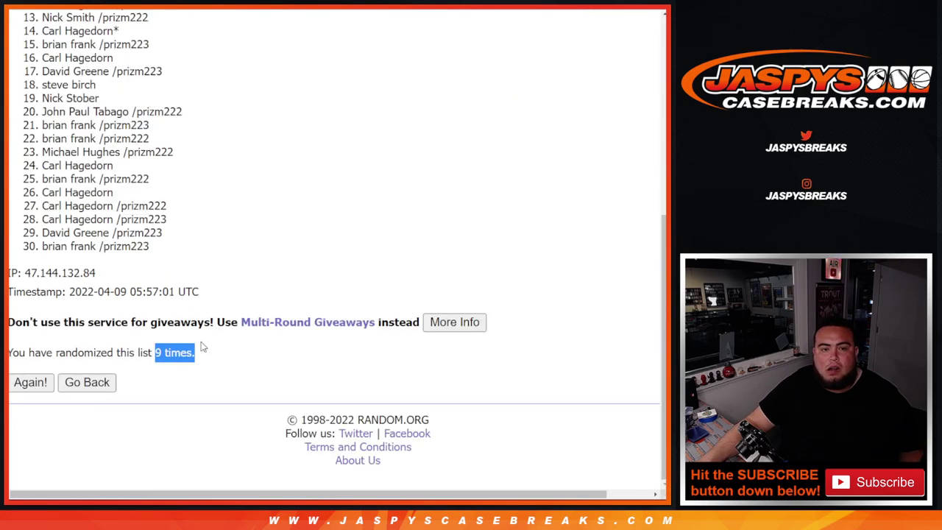
# Copy all 30 randomized participant names into column A of the break's spreadsheet, starting at A1
pyautogui.scroll(5, 338, 251)
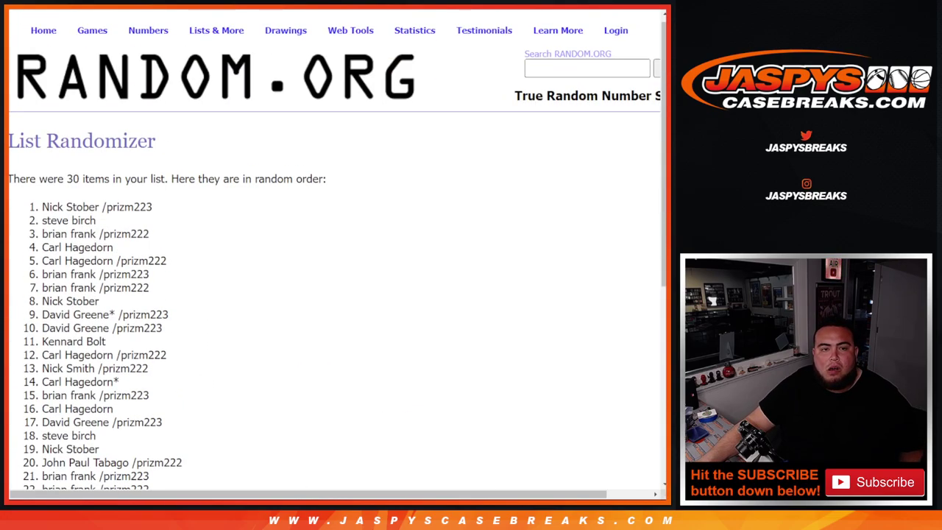
pyautogui.moveTo(18, 203); pyautogui.dragTo(168, 365)
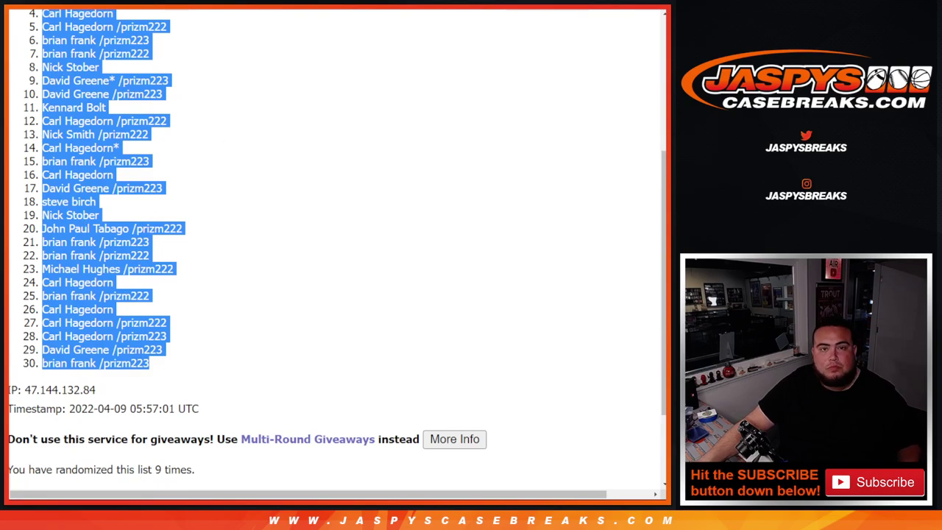
pyautogui.hotkey('alt', 'Tab')
pyautogui.hotkey('ctrl', 'v')
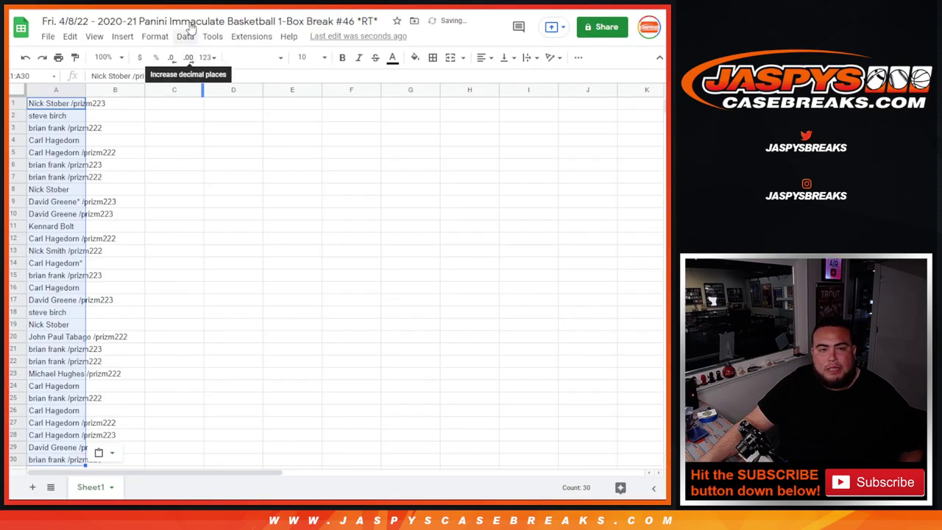
# Randomize the list of 30 NBA teams nine times in the List Randomizer and highlight the randomization count
pyautogui.hotkey('alt', 'Tab')
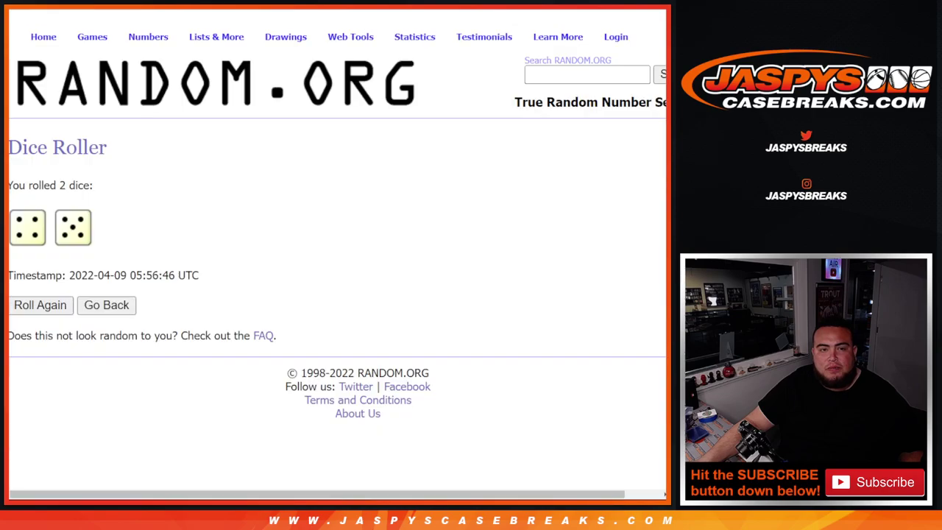
pyautogui.hotkey('ctrl', 'Tab')
pyautogui.hotkey('ctrl', 'Tab')
pyautogui.scroll(-3, 31, 380)
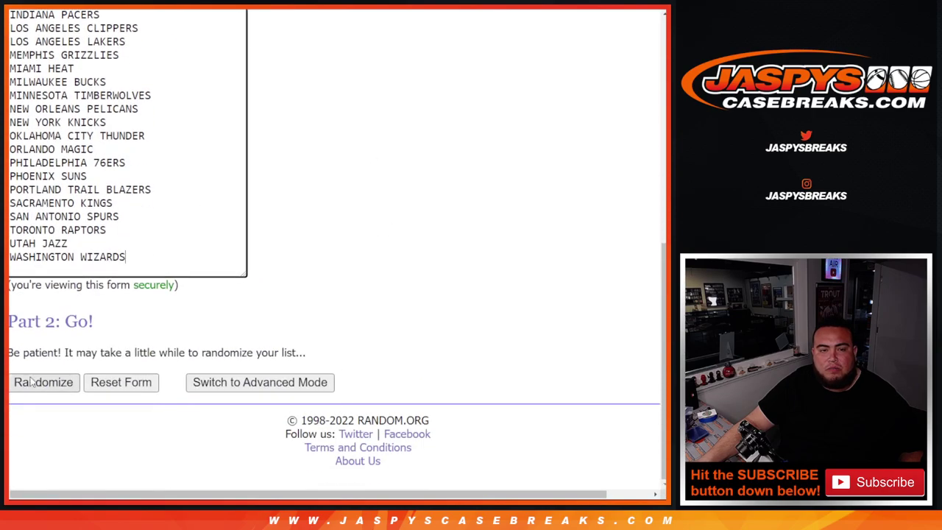
pyautogui.click(42, 382)
pyautogui.scroll(-10, 31, 380)
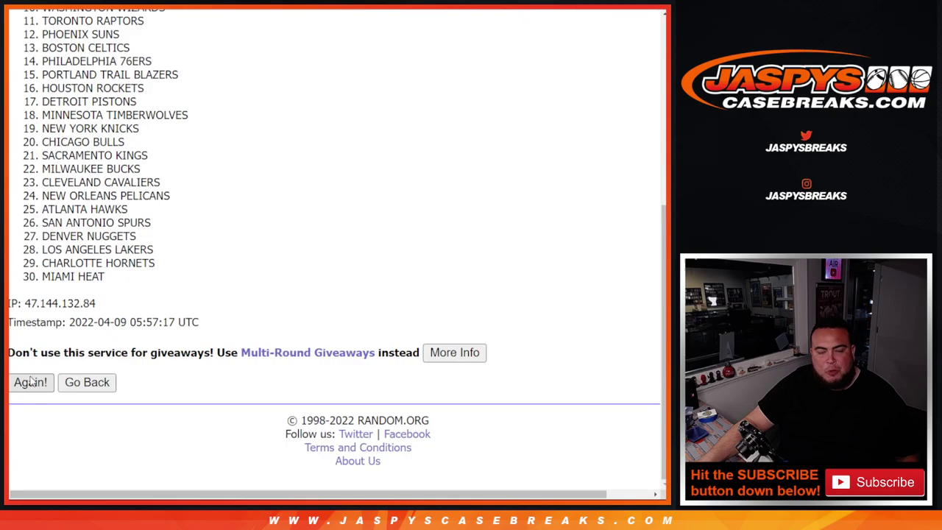
pyautogui.click(31, 382)
pyautogui.click(30, 382)
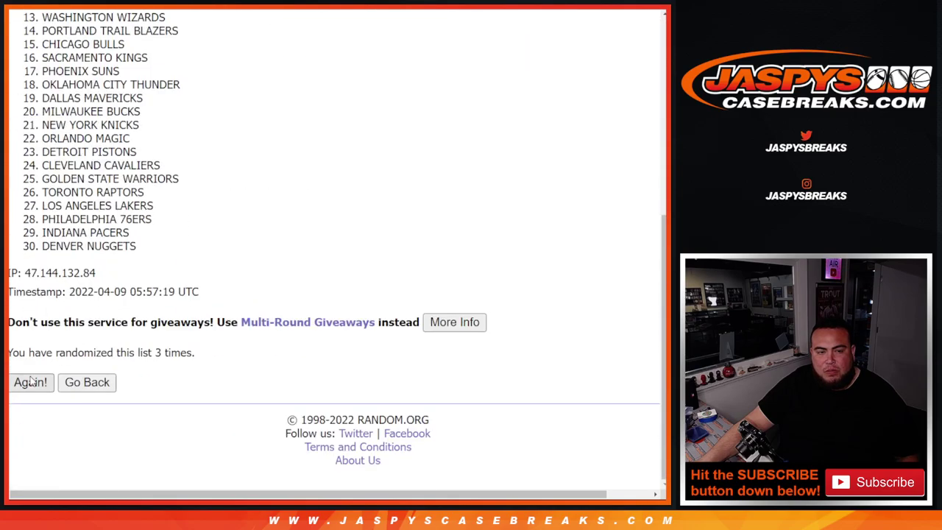
pyautogui.click(30, 382)
pyautogui.scroll(-10, 30, 380)
pyautogui.click(30, 382)
pyautogui.scroll(-10, 31, 380)
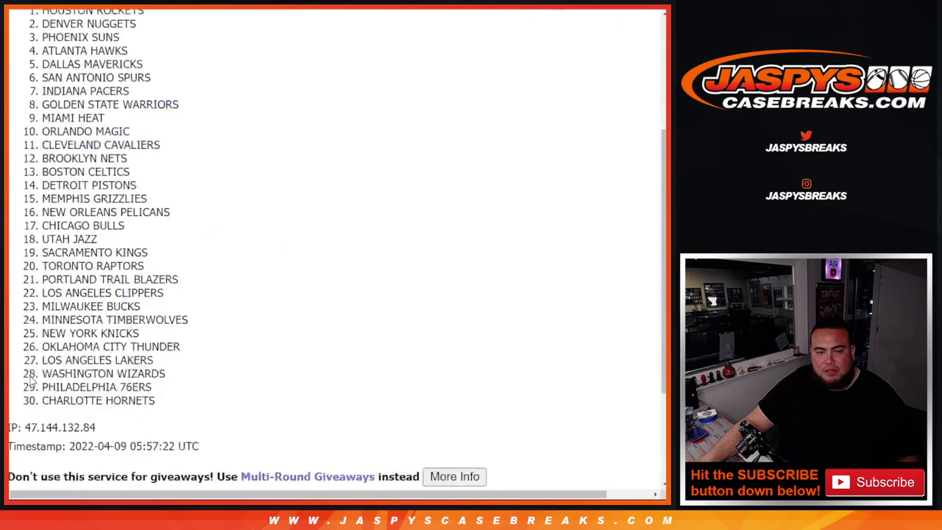
pyautogui.click(30, 381)
pyautogui.scroll(-10, 33, 381)
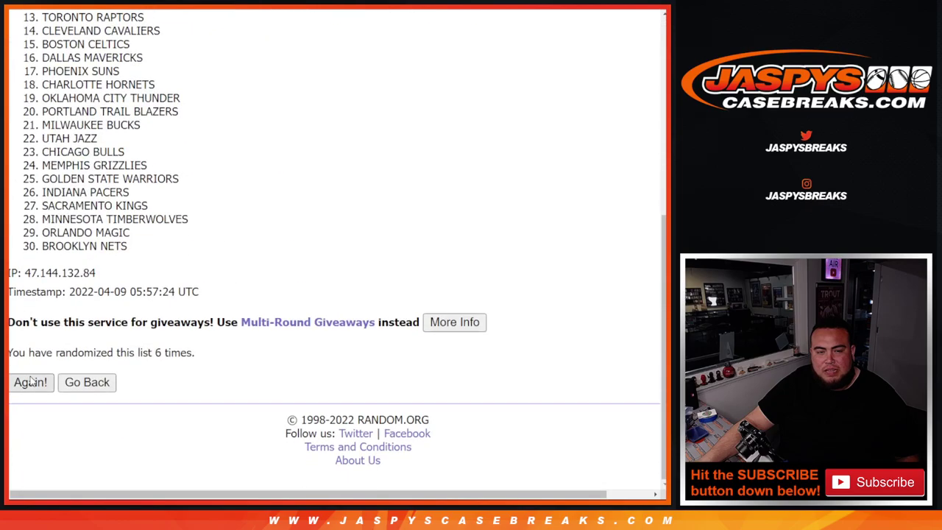
pyautogui.click(31, 383)
pyautogui.scroll(-10, 30, 381)
pyautogui.click(30, 382)
pyautogui.scroll(-10, 30, 381)
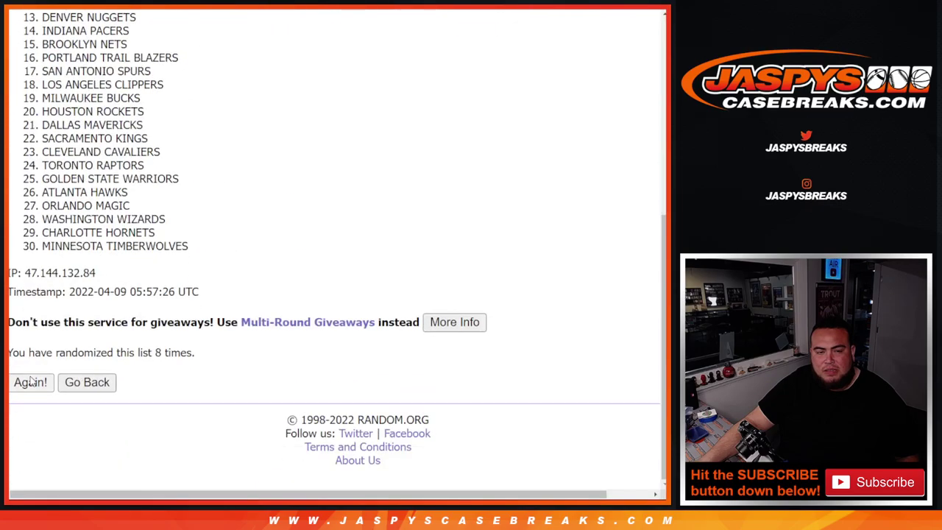
pyautogui.click(30, 382)
pyautogui.scroll(-10, 147, 337)
pyautogui.moveTo(142, 338); pyautogui.dragTo(206, 351)
# Copy all 30 randomized team names into column B of the spreadsheet, starting at B1 beside the participant names
pyautogui.hotkey('ctrl', 'Tab')
pyautogui.hotkey('ctrl', 'shift', 'Tab')
pyautogui.scroll(10, 179, 311)
pyautogui.moveTo(42, 204); pyautogui.dragTo(173, 431)
pyautogui.scroll(-2, 187, 272)
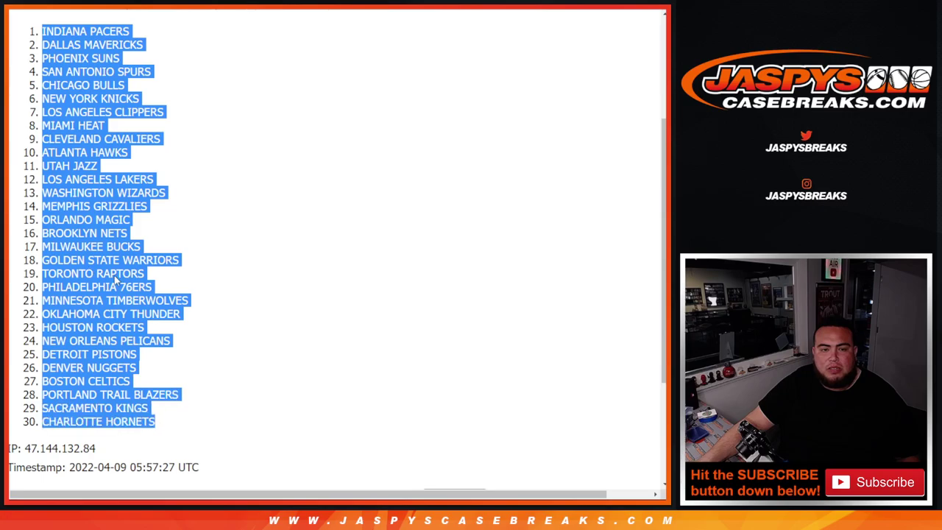
pyautogui.hotkey('ctrl', 'Tab')
pyautogui.click(118, 103)
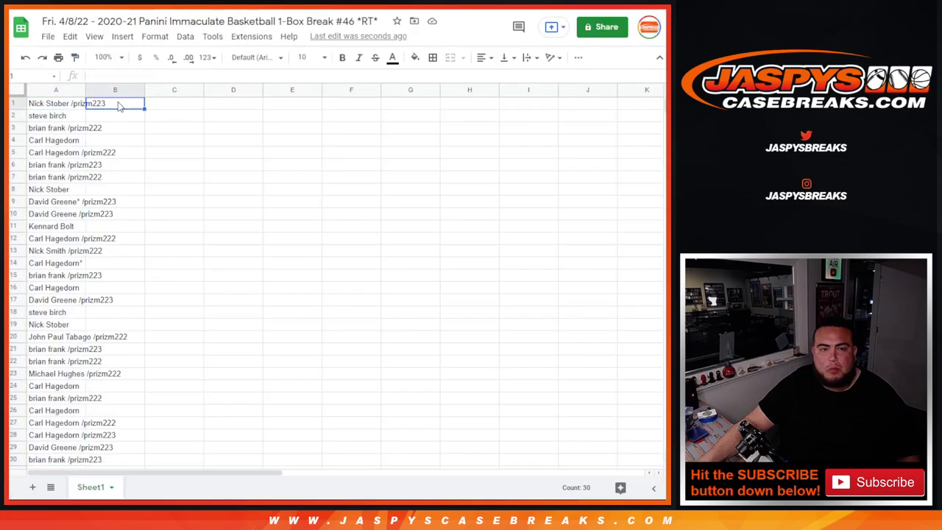
pyautogui.hotkey('ctrl', 'v')
# Recheck the randomization counts of the participant name list and the team list
pyautogui.hotkey('ctrl', 'Tab')
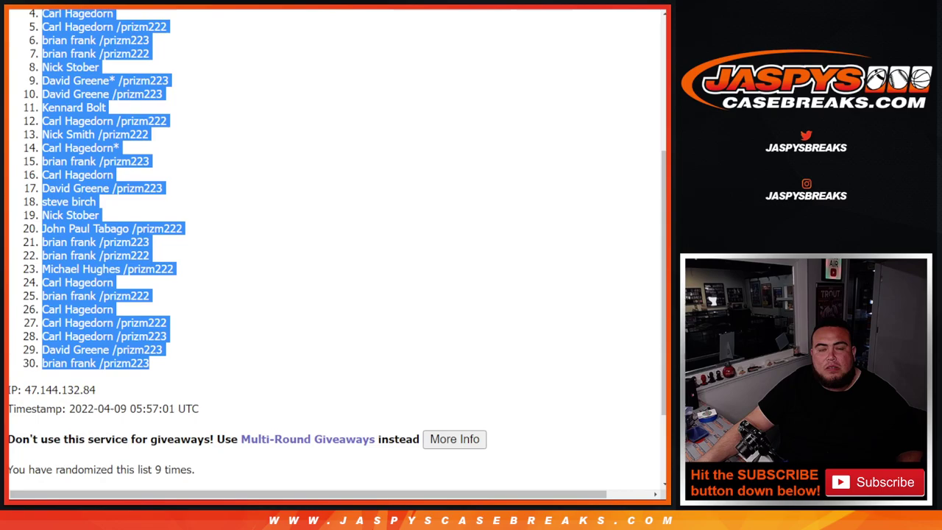
pyautogui.hotkey('ctrl', 'Tab')
pyautogui.scroll(-3, 284, 74)
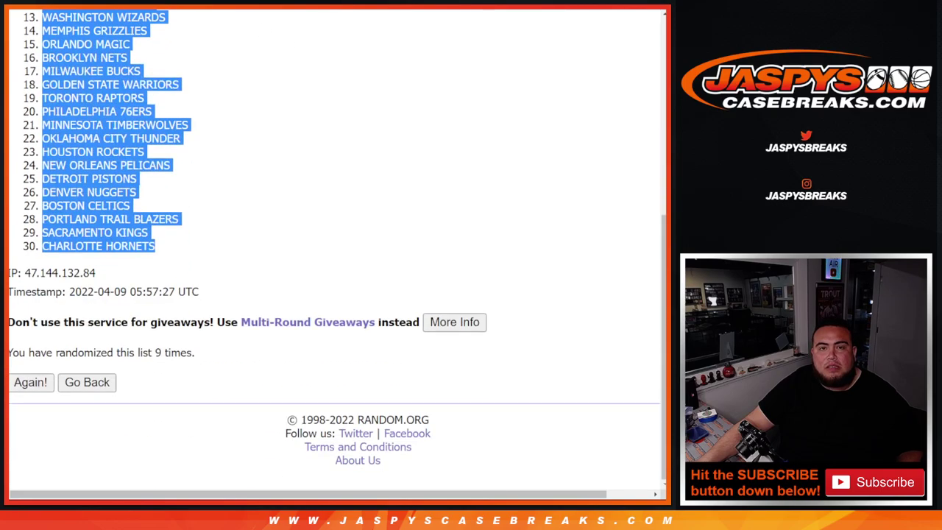
# Set the font size of the whole spreadsheet to 14 and widen columns A and B to fit their contents
pyautogui.hotkey('ctrl', 'Tab')
pyautogui.click(19, 92)
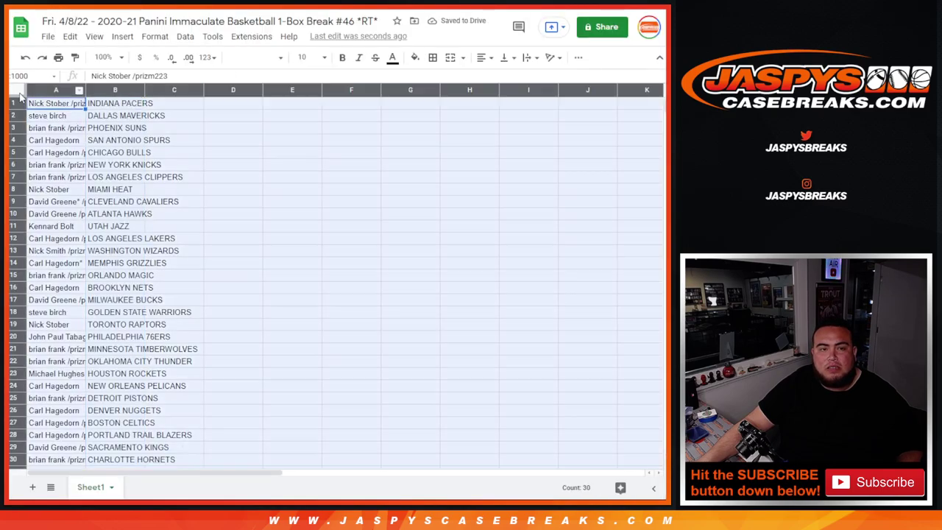
pyautogui.click(305, 57)
pyautogui.click(305, 210)
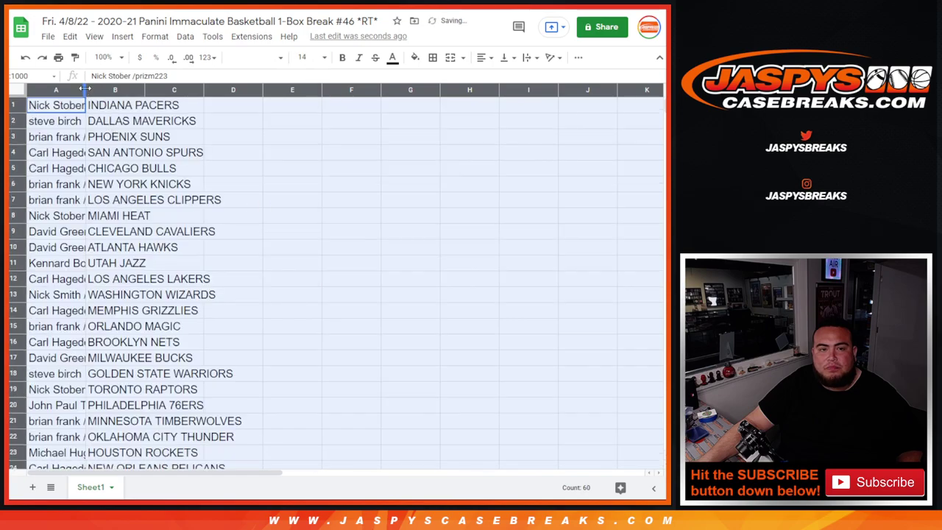
# Go through the participant and team pairings one row at a time, from row 1 to row 30
pyautogui.click(18, 118)
pyautogui.click(12, 121)
pyautogui.click(13, 137)
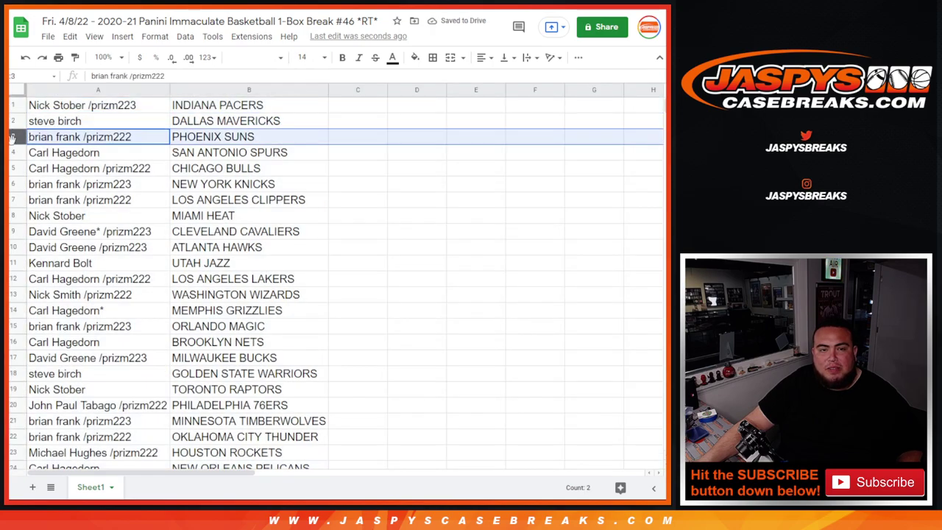
pyautogui.click(13, 152)
pyautogui.click(13, 169)
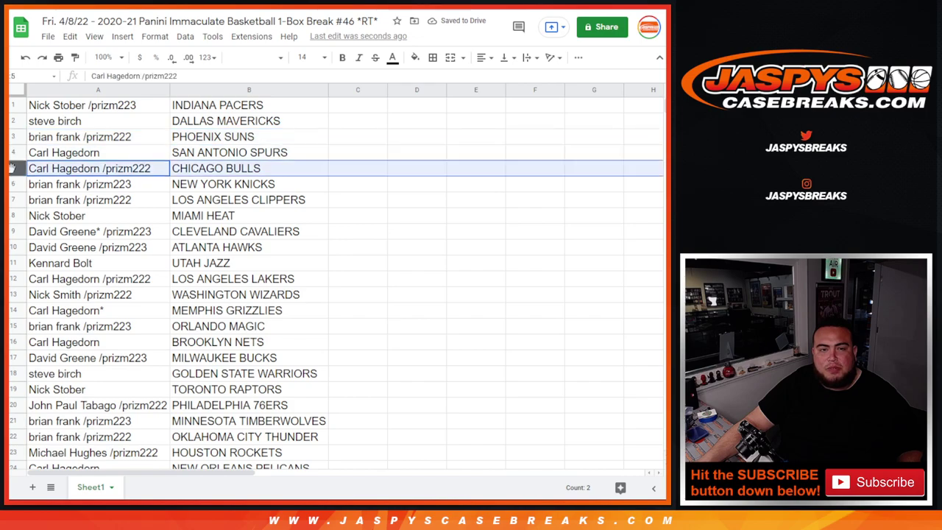
pyautogui.click(13, 184)
pyautogui.click(12, 199)
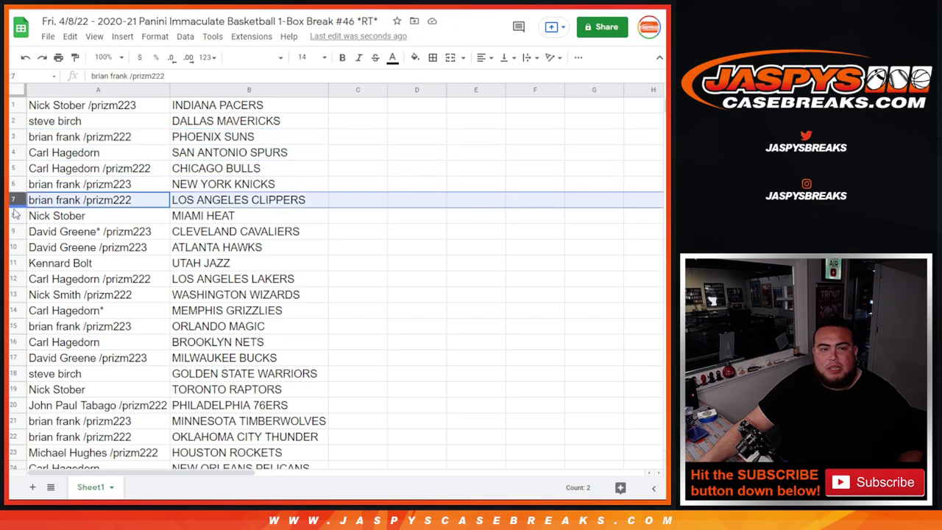
pyautogui.click(12, 216)
pyautogui.click(12, 232)
pyautogui.click(12, 248)
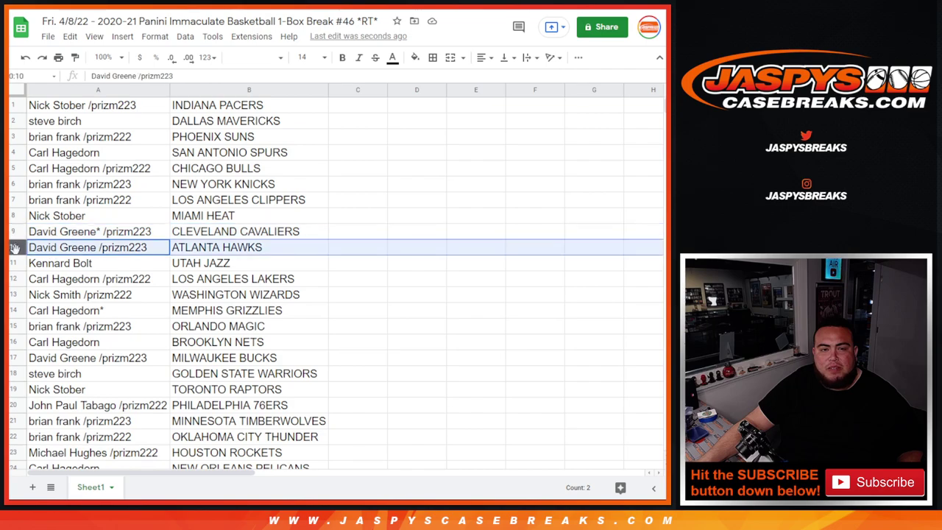
pyautogui.click(13, 263)
pyautogui.click(13, 279)
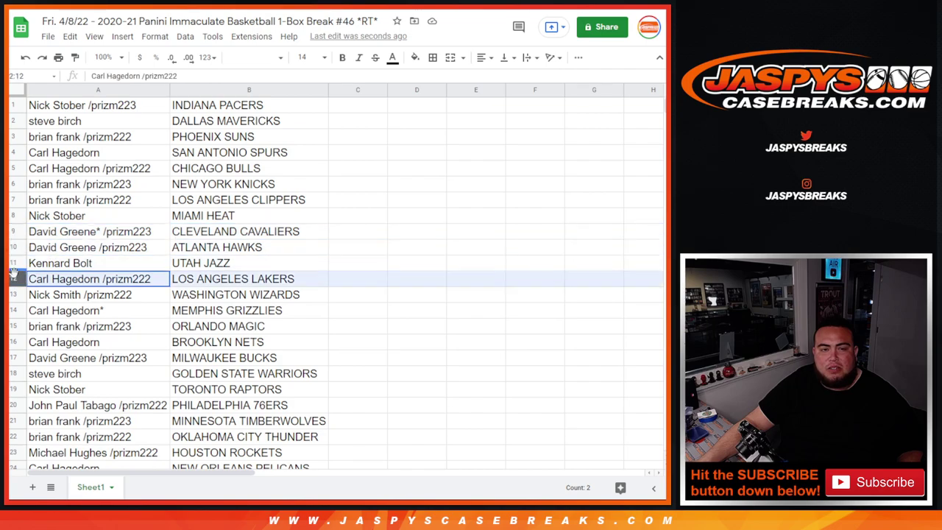
pyautogui.click(13, 294)
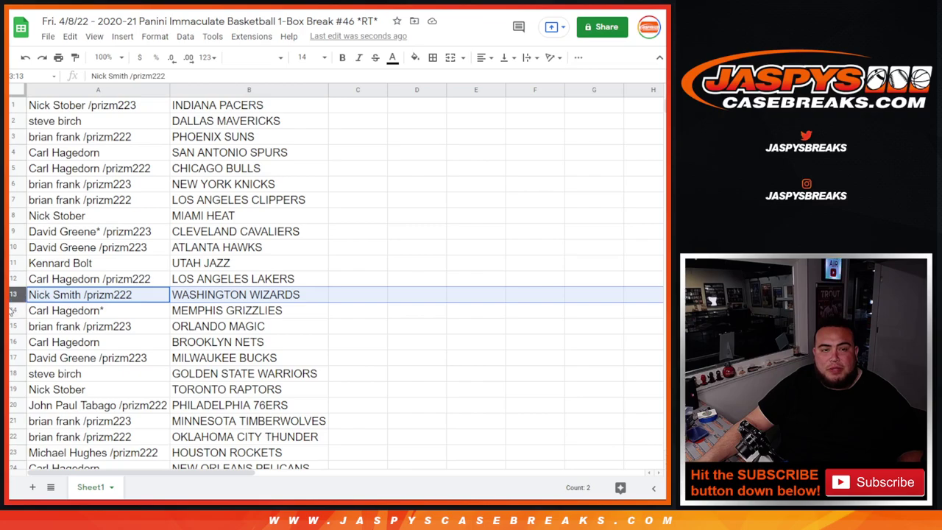
pyautogui.click(12, 311)
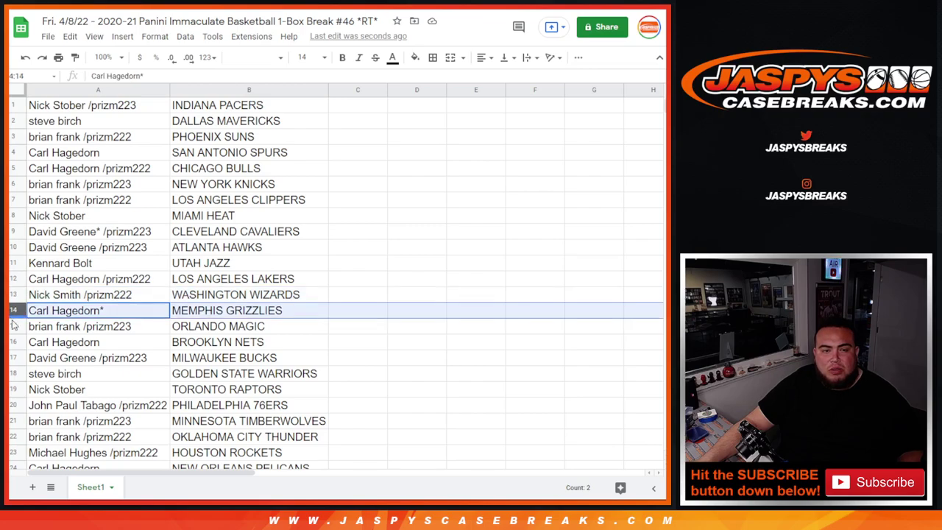
pyautogui.click(13, 326)
pyautogui.click(13, 341)
pyautogui.click(13, 358)
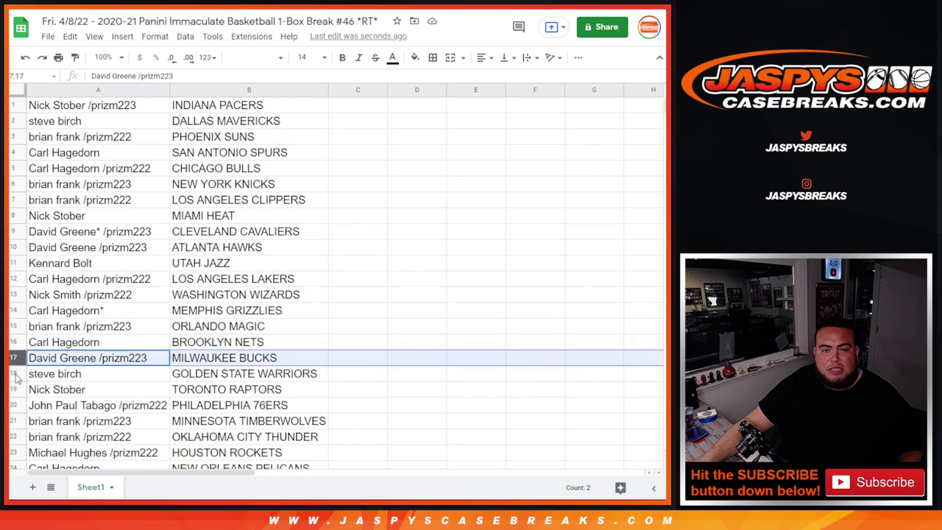
pyautogui.click(14, 373)
pyautogui.click(13, 389)
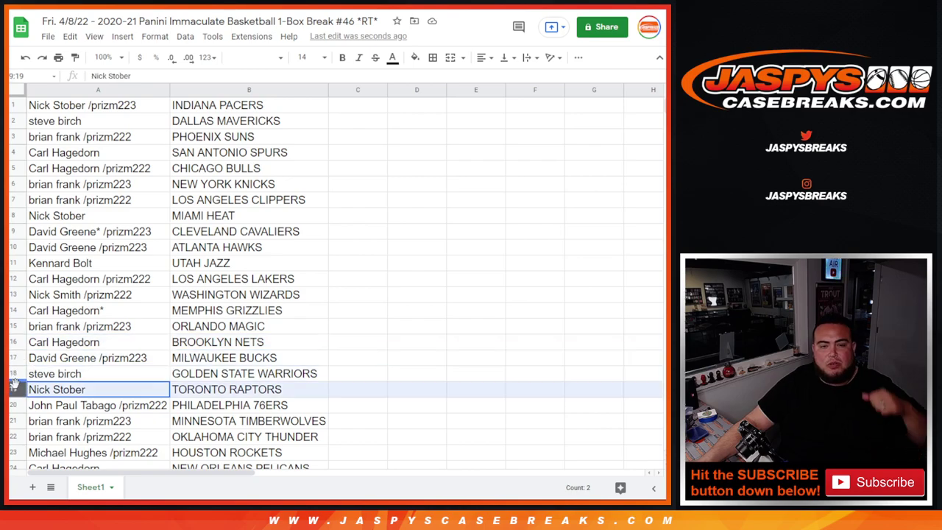
pyautogui.click(13, 404)
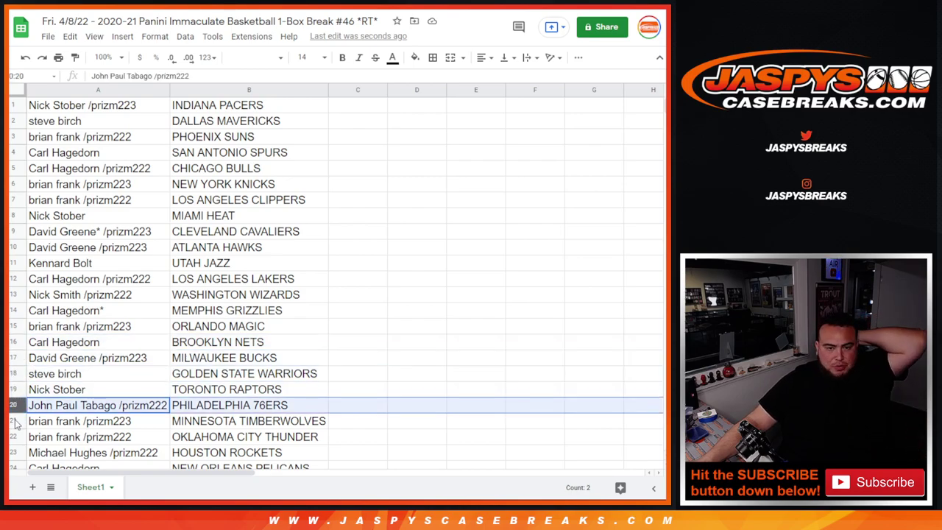
pyautogui.click(13, 422)
pyautogui.click(13, 436)
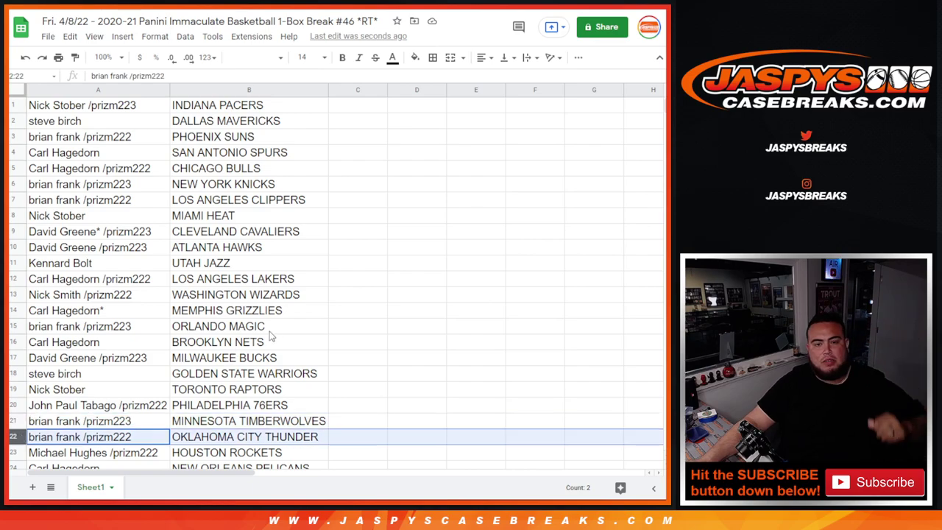
pyautogui.scroll(-4, 110, 309)
pyautogui.click(13, 263)
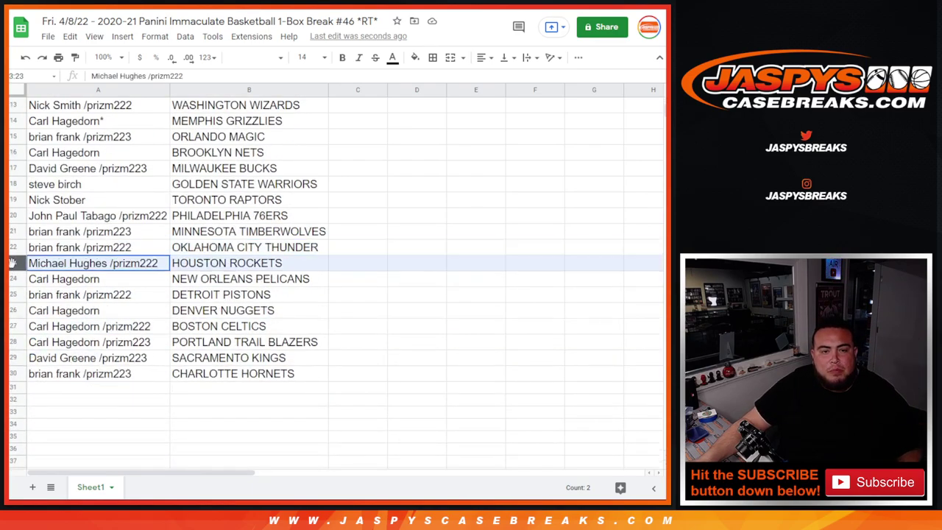
pyautogui.click(14, 279)
pyautogui.click(14, 294)
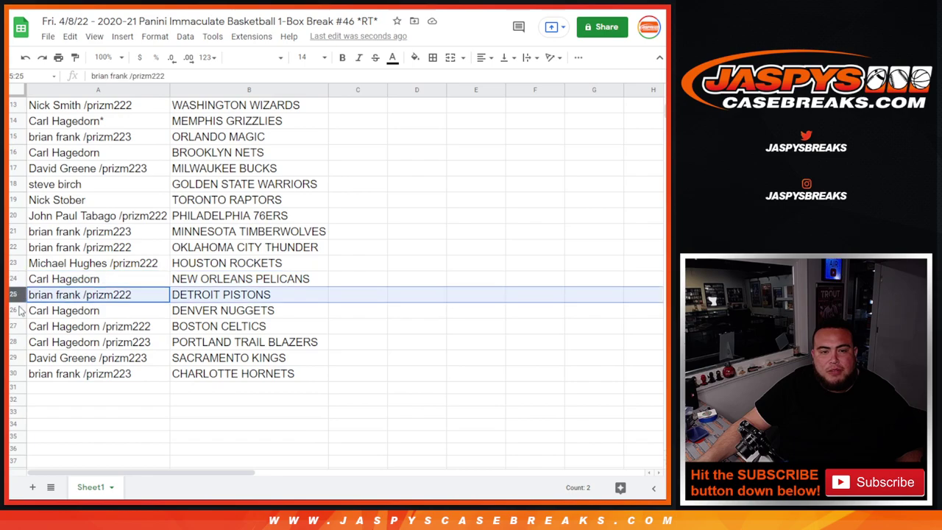
pyautogui.click(13, 310)
pyautogui.click(13, 326)
pyautogui.click(13, 342)
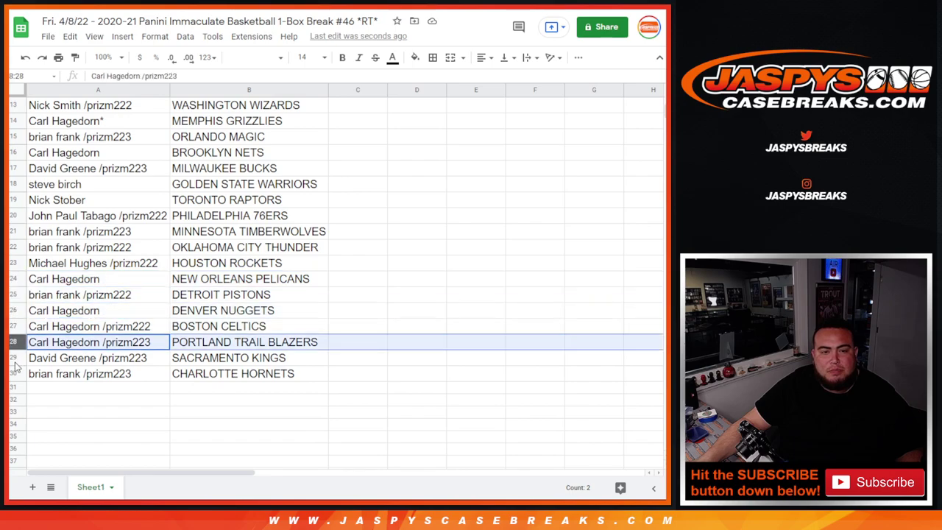
pyautogui.click(14, 358)
pyautogui.click(13, 374)
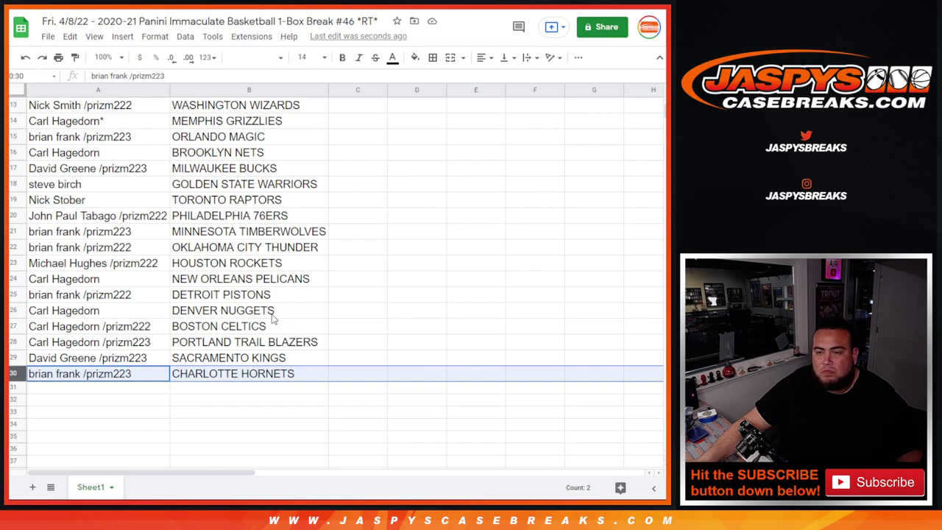
# Sort the sheet alphabetically by the team names in column B, from A to Z
pyautogui.scroll(5, 272, 318)
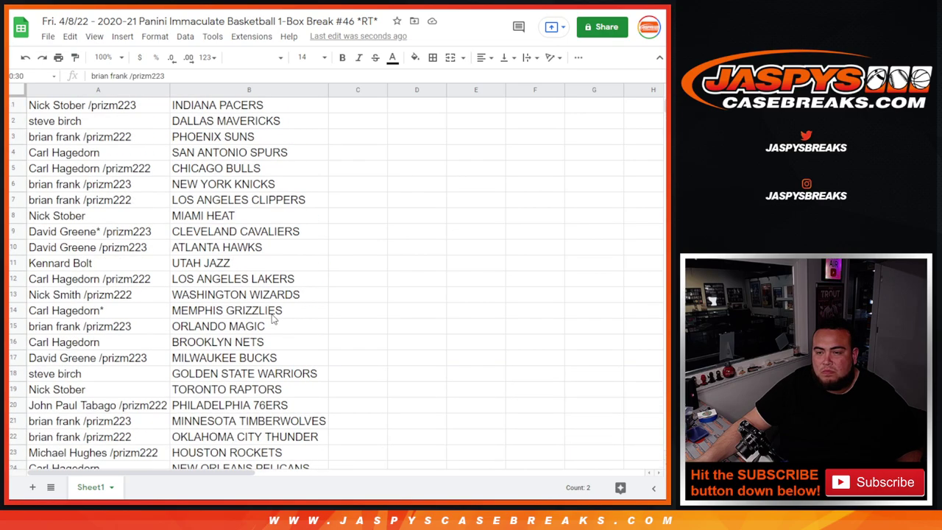
pyautogui.rightClick(321, 90)
pyautogui.click(406, 309)
# Apply all borders to the pairings in A1:B30 and center their text horizontally
pyautogui.moveTo(93, 107); pyautogui.dragTo(225, 374)
pyautogui.scroll(4, 225, 374)
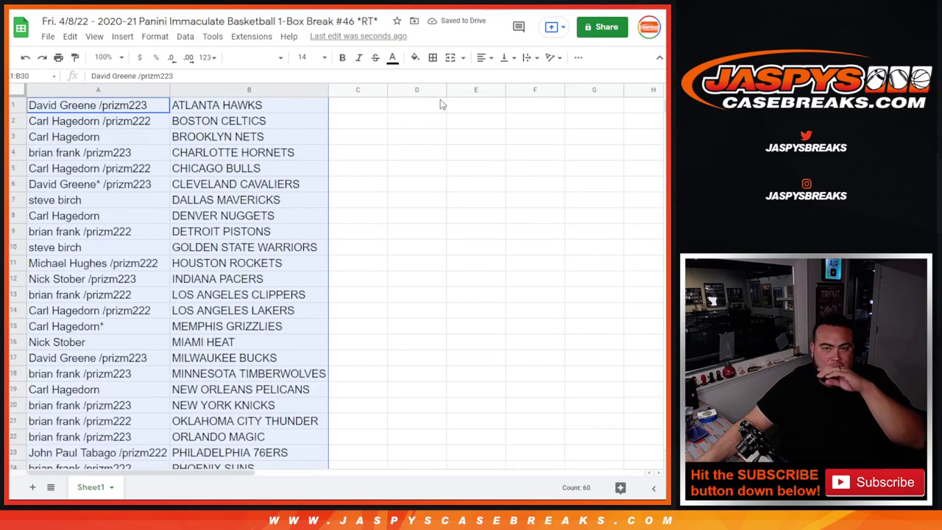
pyautogui.click(433, 58)
pyautogui.click(437, 81)
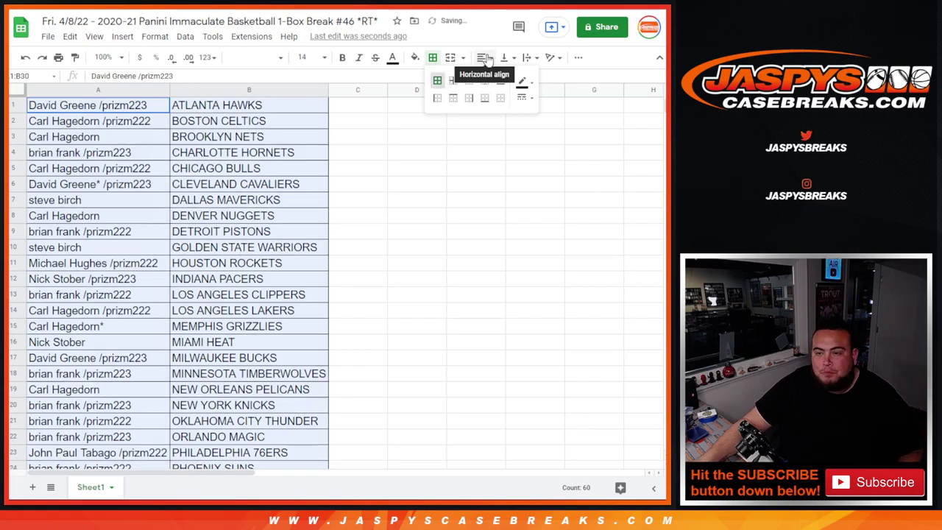
pyautogui.click(484, 57)
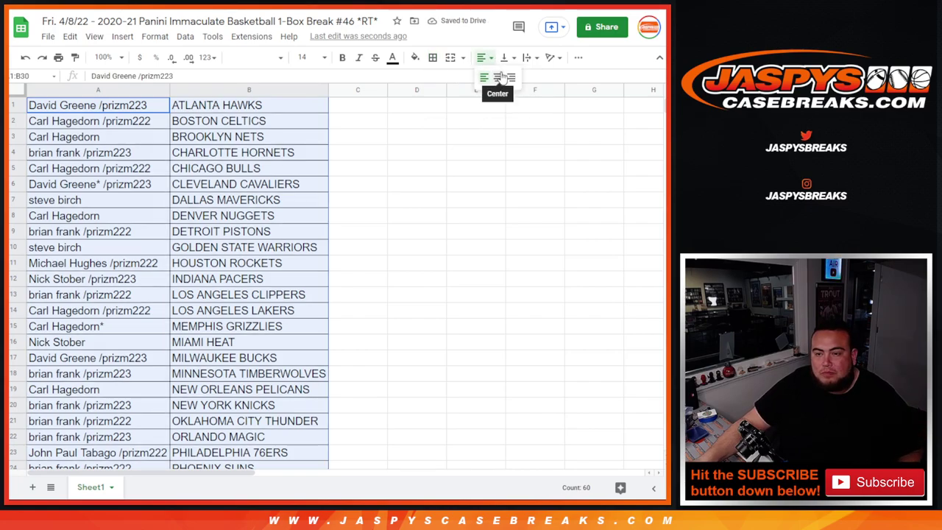
pyautogui.click(501, 77)
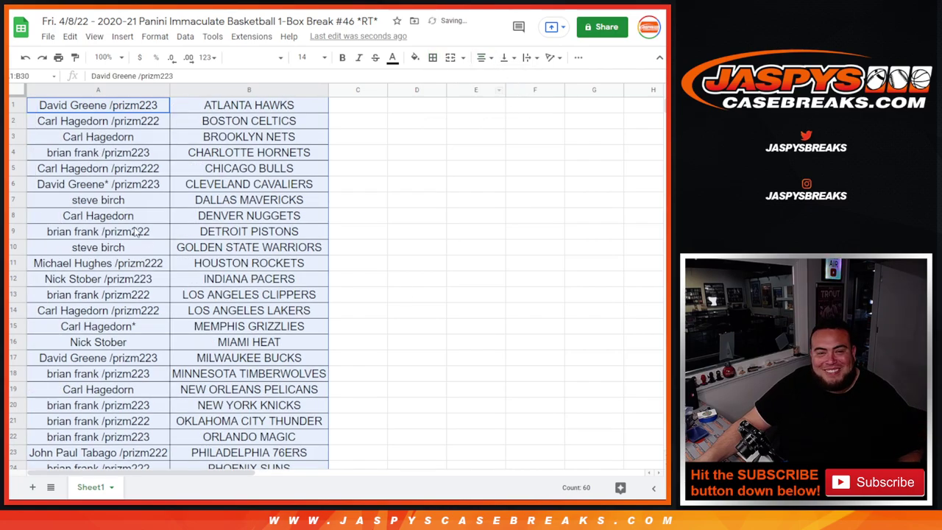
# Print one copy of the current sheet in portrait orientation with the workbook title shown on the page
pyautogui.click(58, 57)
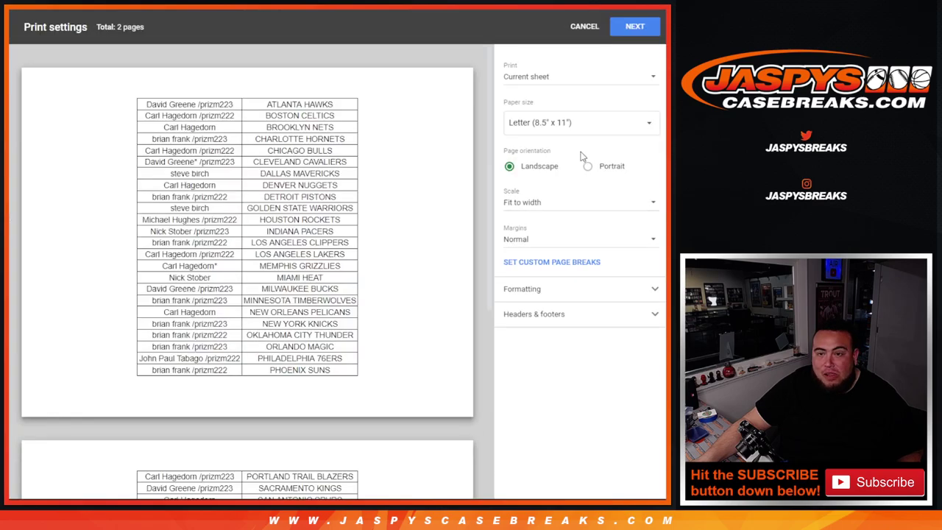
pyautogui.click(611, 165)
pyautogui.click(538, 320)
pyautogui.click(527, 359)
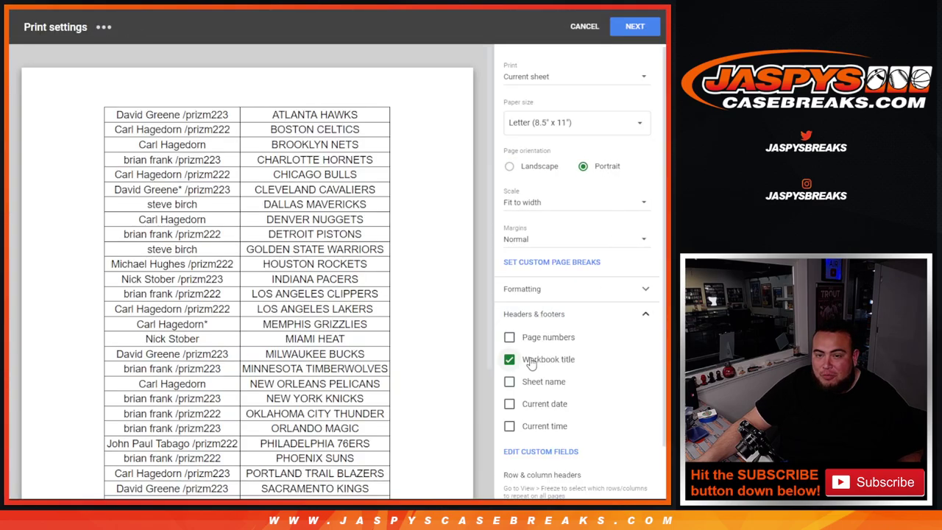
pyautogui.moveTo(491, 109); pyautogui.dragTo(486, 151)
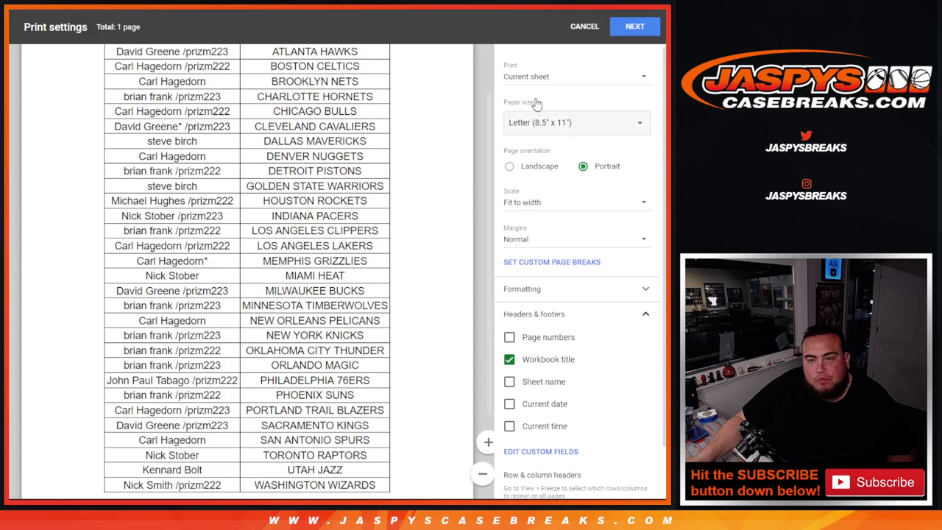
pyautogui.click(634, 26)
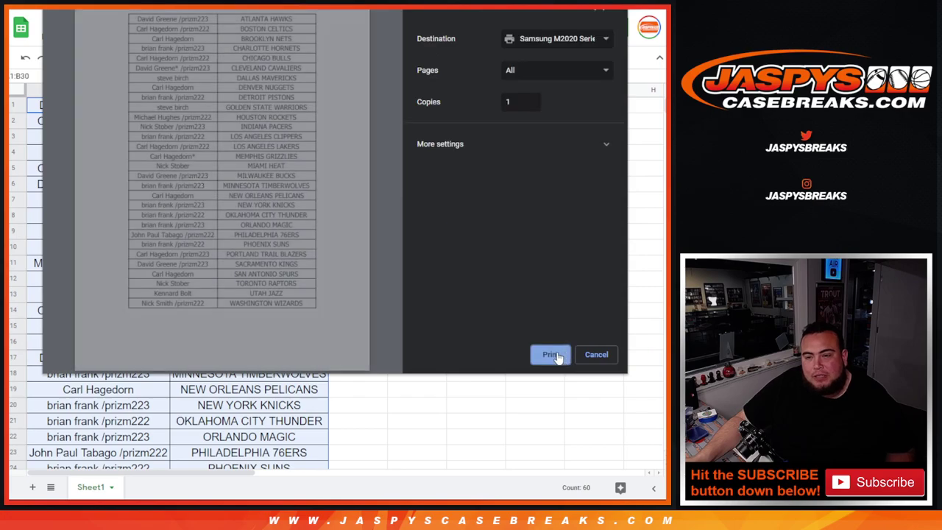
pyautogui.click(559, 355)
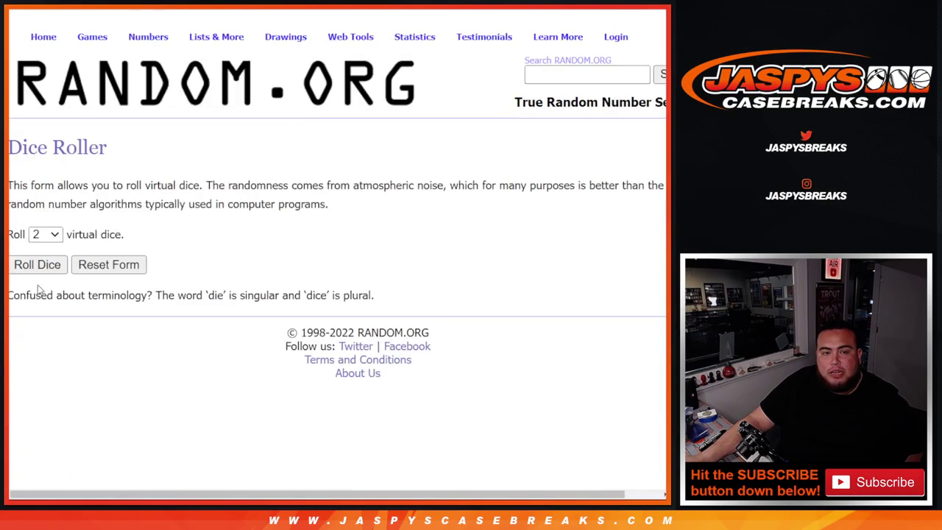
# Roll two virtual dice in the Dice Roller and open the schedule spreadsheet's sheet listing names beside past breaks
pyautogui.click(38, 266)
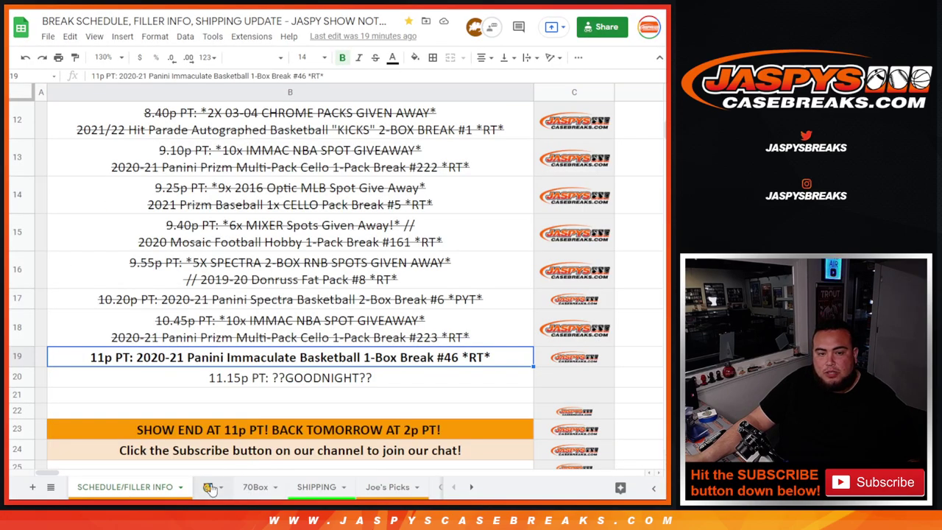
pyautogui.click(210, 489)
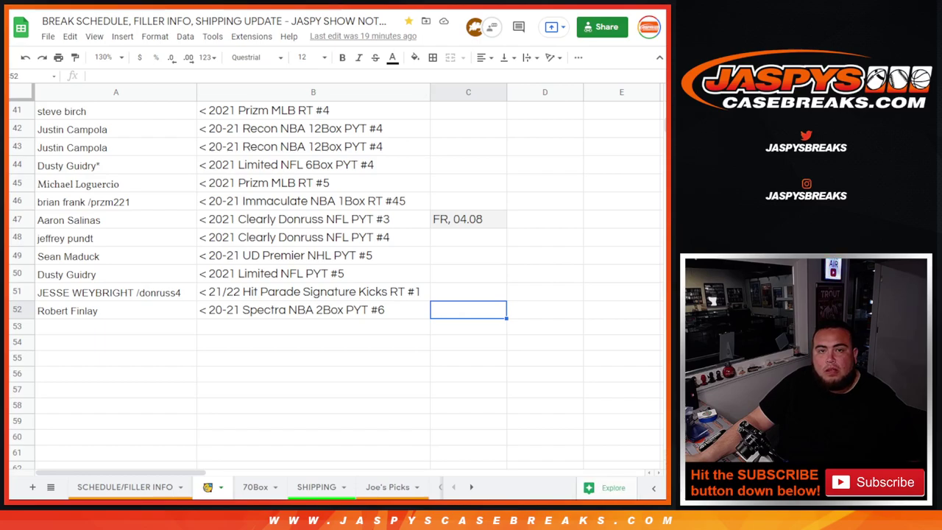
# Randomize the list of 30 participant names six times in the List Randomizer
pyautogui.hotkey('ctrl', 'Tab')
pyautogui.hotkey('ctrl', 'Tab')
pyautogui.scroll(-2, 339, 258)
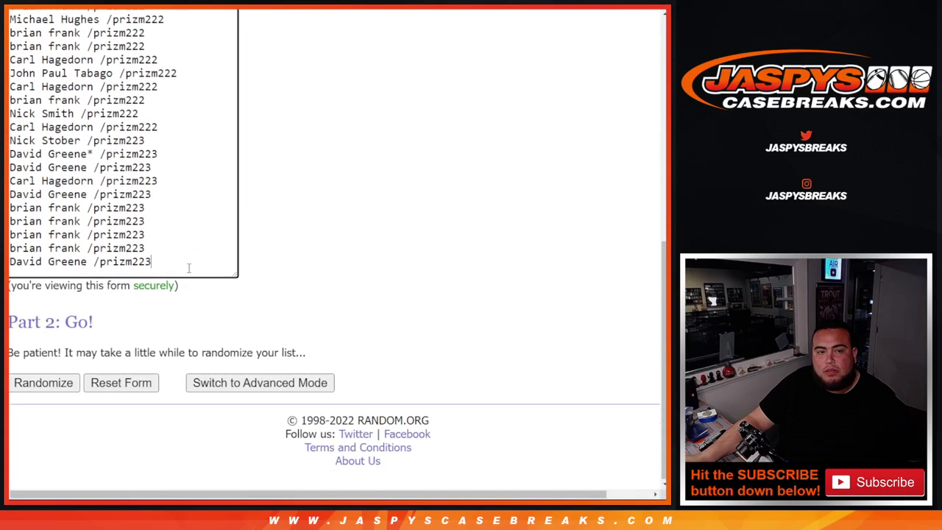
pyautogui.click(43, 382)
pyautogui.scroll(-4, 35, 390)
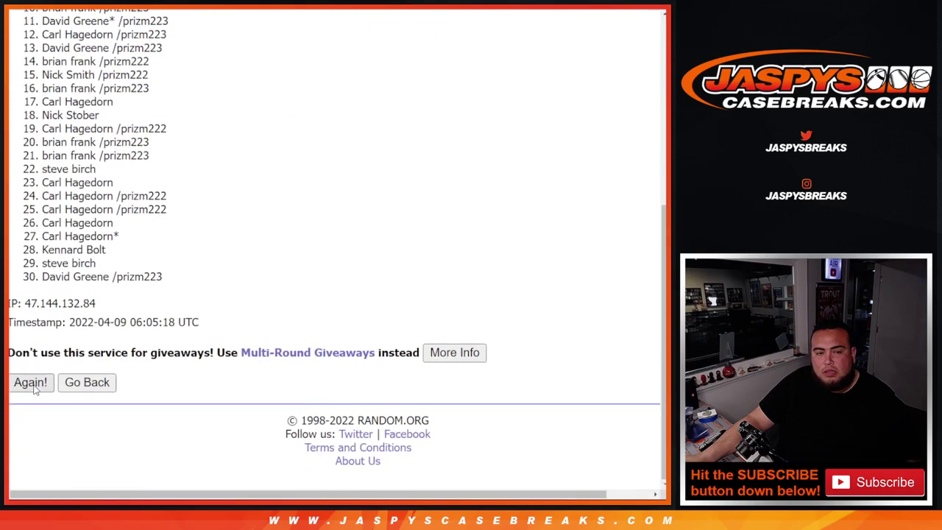
pyautogui.click(30, 382)
pyautogui.click(30, 382)
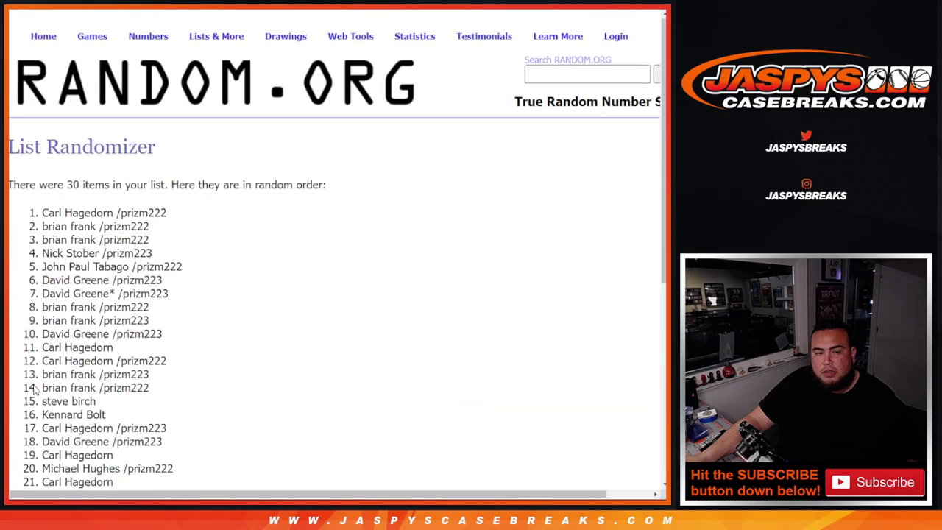
pyautogui.click(34, 389)
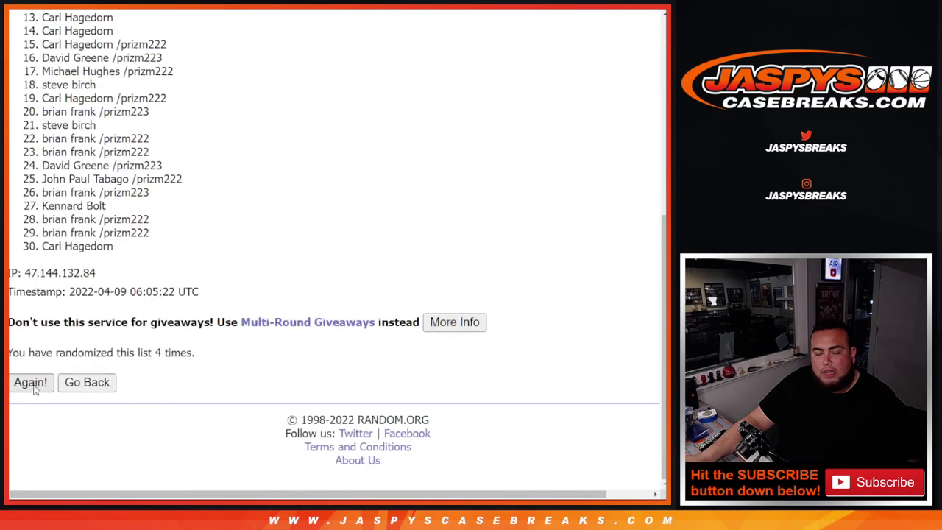
pyautogui.click(34, 388)
pyautogui.press('Return')
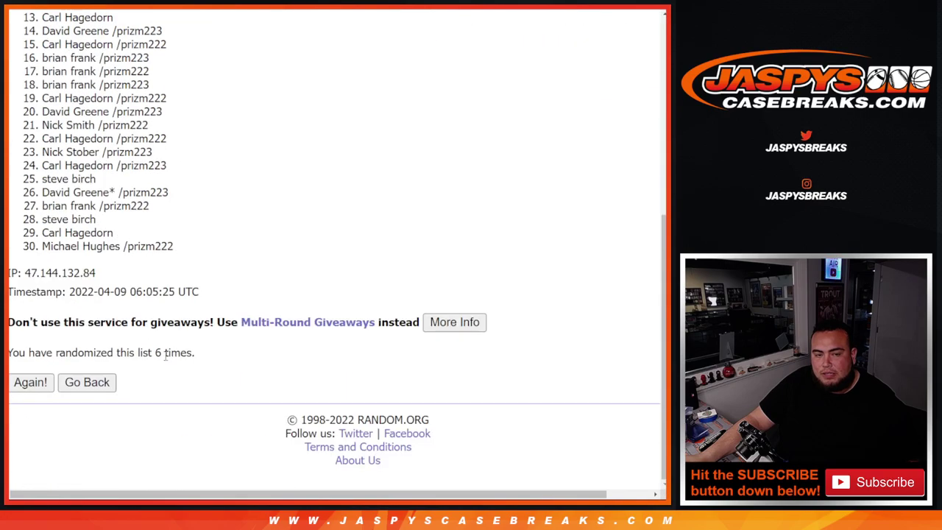
# Compare the List Randomizer's randomization count with the dice roll and review the randomized names from the end of the list to its start
pyautogui.moveTo(151, 352); pyautogui.dragTo(240, 364)
pyautogui.hotkey('ctrl', 'Tab')
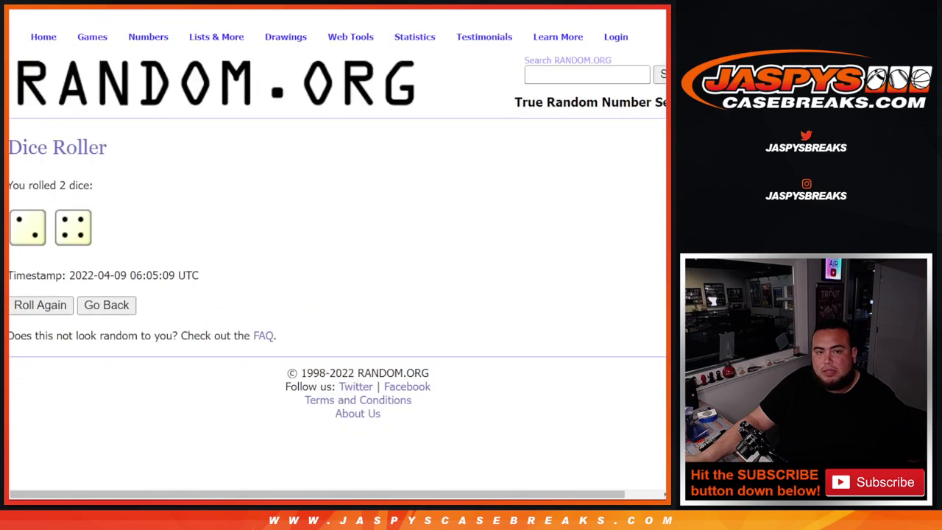
pyautogui.hotkey('ctrl', 'Tab')
pyautogui.scroll(1, 658, 319)
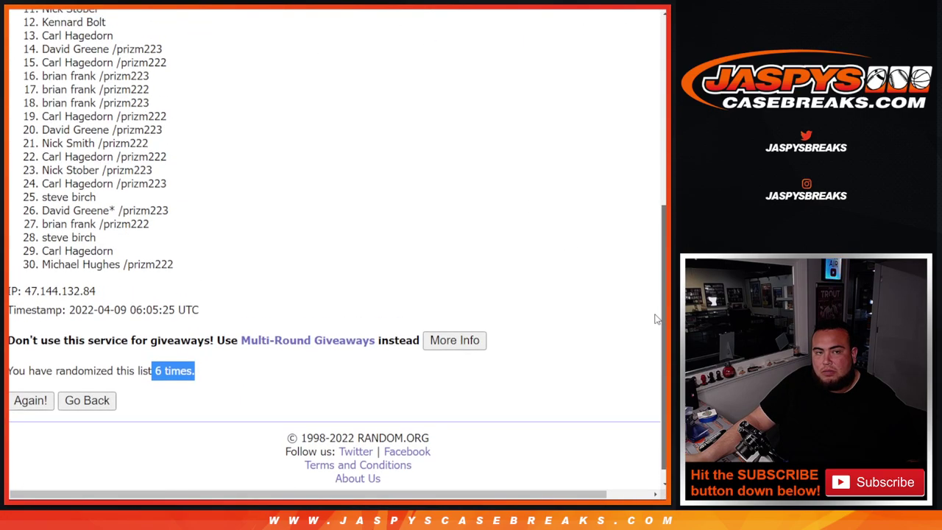
pyautogui.scroll(2, 655, 310)
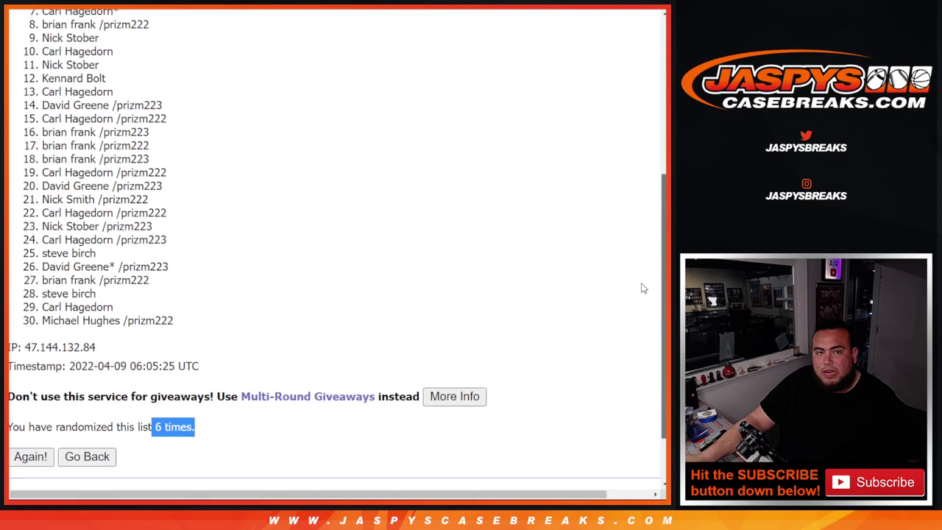
pyautogui.scroll(2, 641, 280)
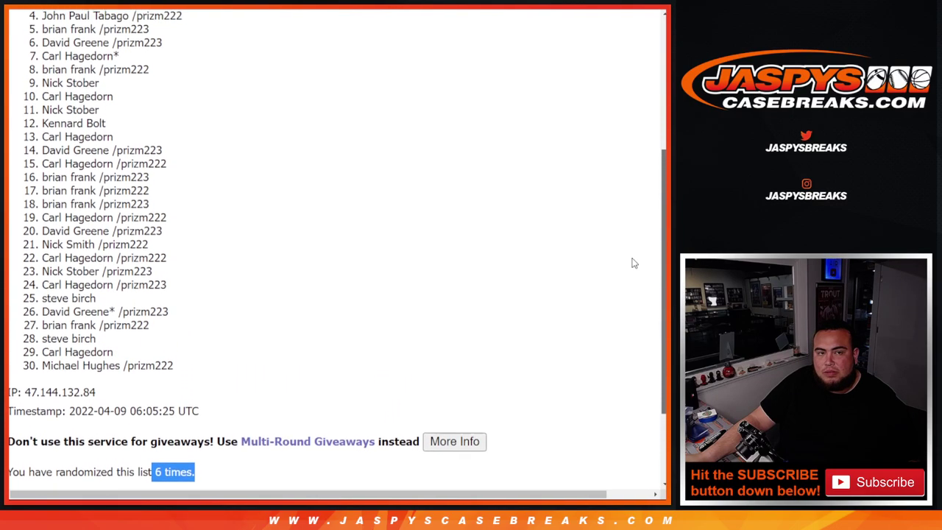
pyautogui.scroll(1, 635, 263)
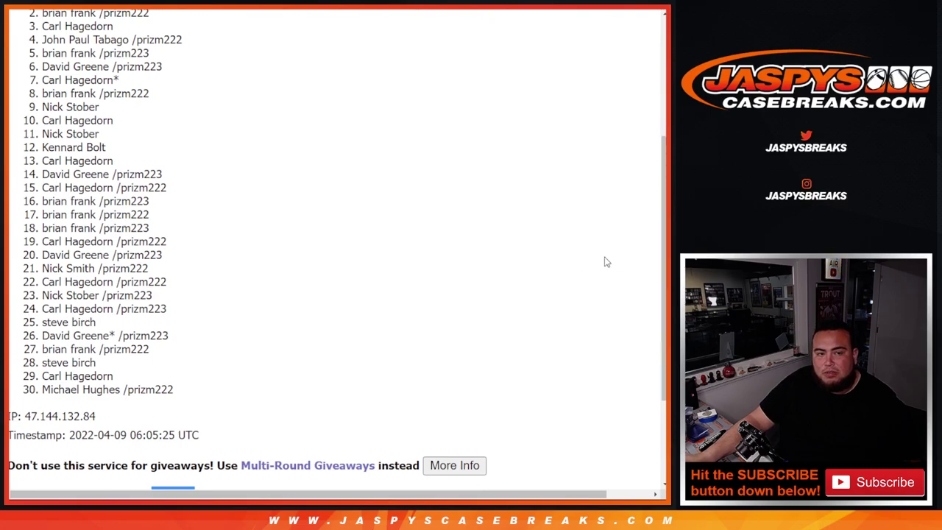
pyautogui.moveTo(659, 211); pyautogui.dragTo(659, 197)
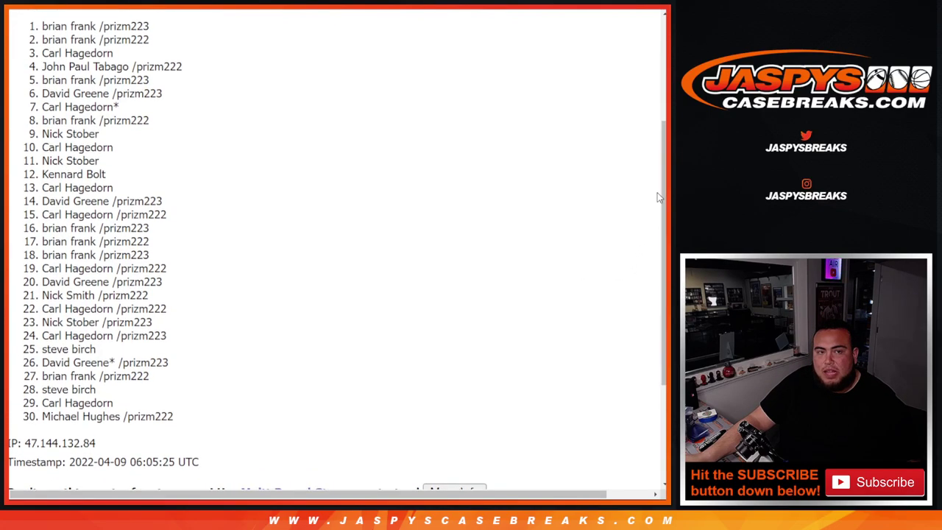
# Copy the first-ranked participant entry from the randomized list into cell A53 of the break schedule spreadsheet
pyautogui.scroll(4, 252, 143)
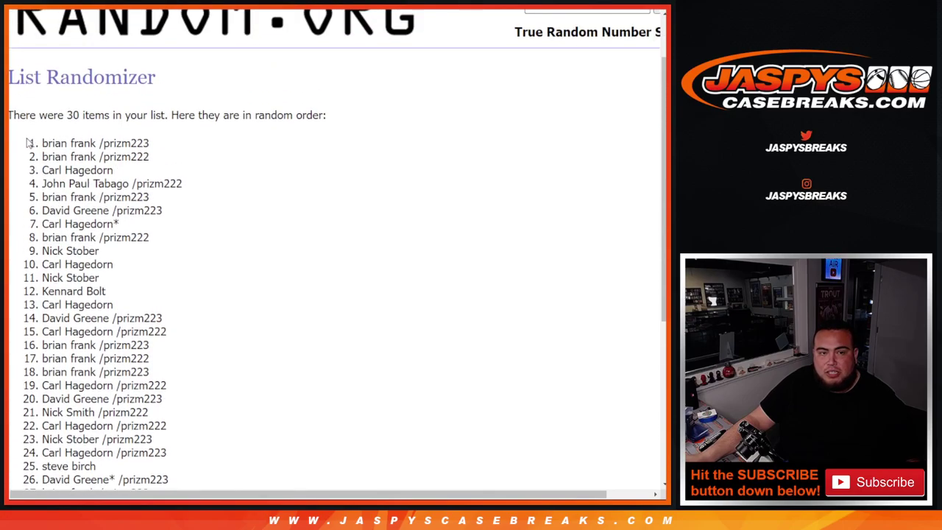
pyautogui.moveTo(27, 143); pyautogui.dragTo(155, 137)
pyautogui.hotkey('ctrl', 'c')
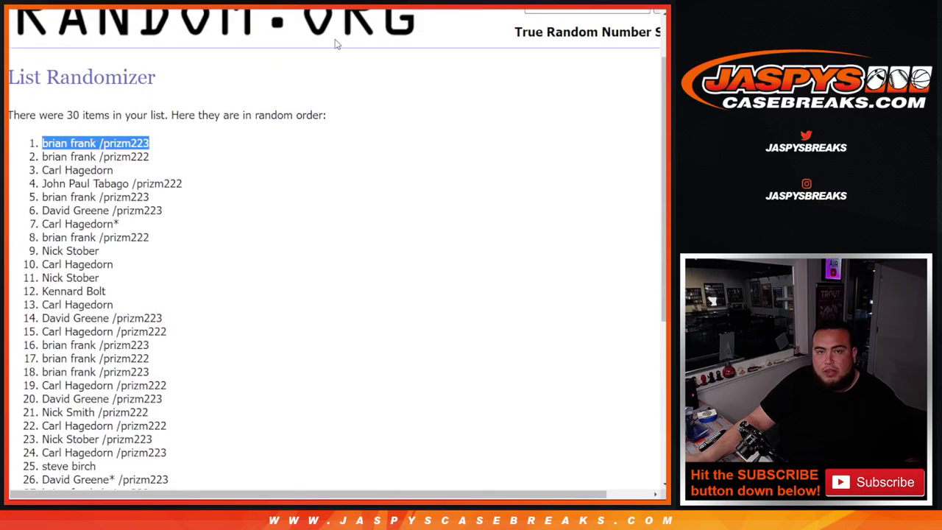
pyautogui.scroll(-5, 412, 206)
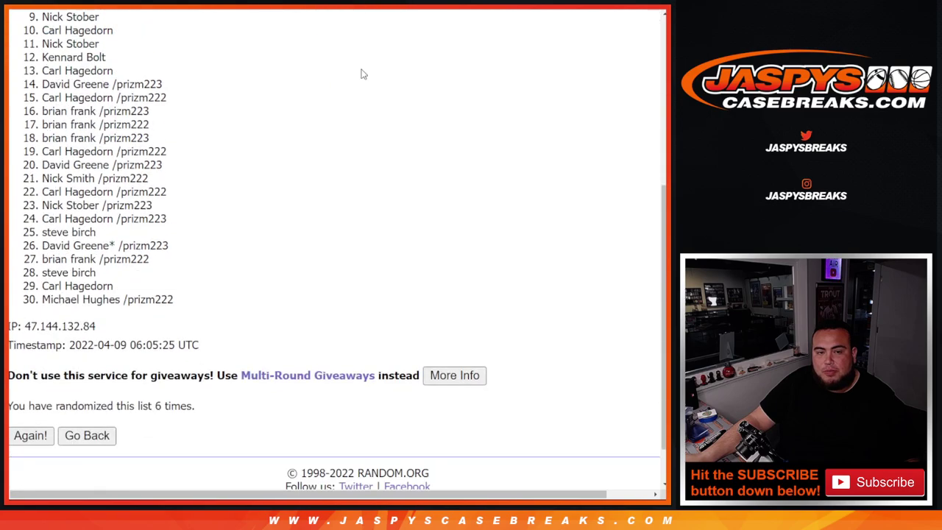
pyautogui.hotkey('ctrl', 'Tab')
pyautogui.hotkey('ctrl', 'Tab')
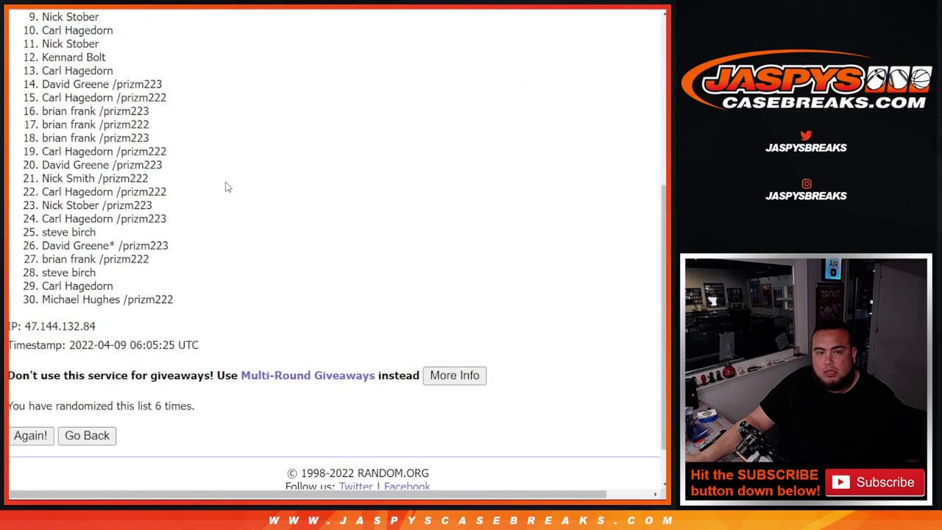
pyautogui.hotkey('ctrl', 'Tab')
pyautogui.hotkey('ctrl', 'Tab')
pyautogui.click(83, 325)
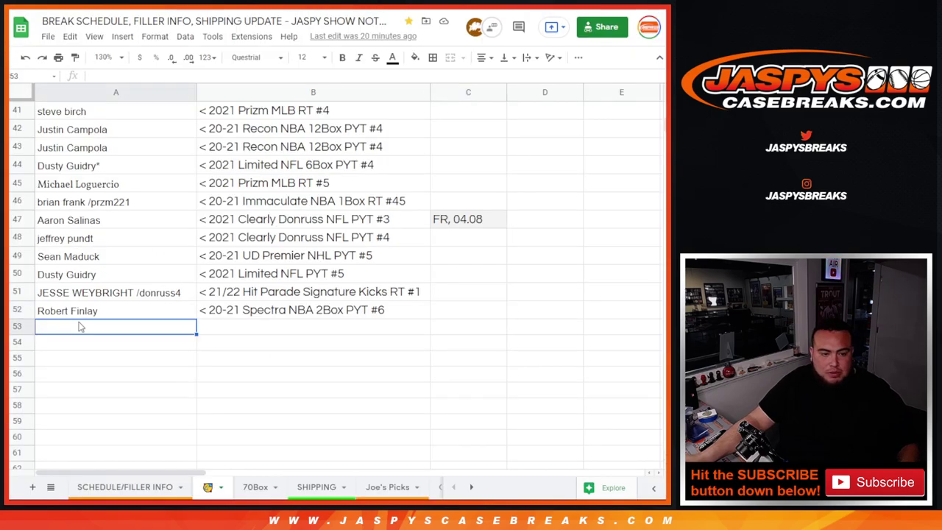
pyautogui.hotkey('ctrl', 'v')
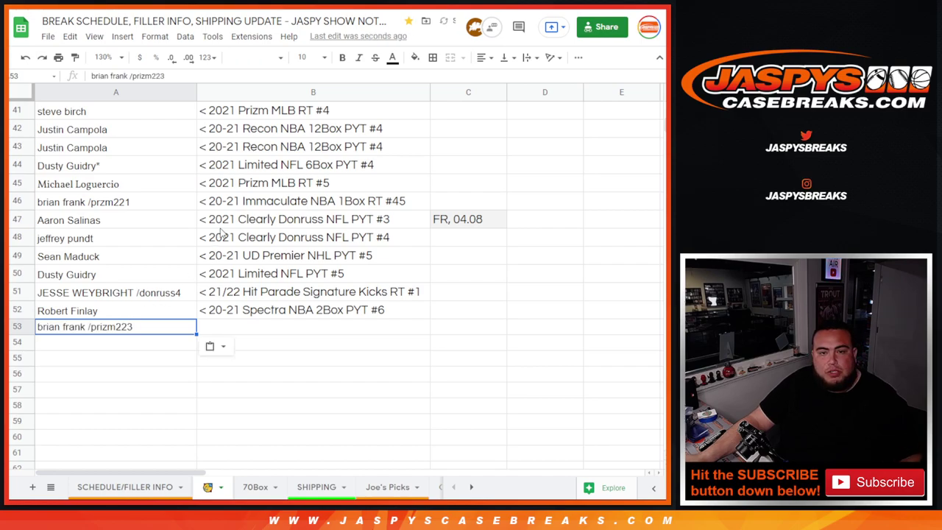
# Copy the Immaculate break label from B46 into B53 and change it to "< 20-21 Immaculate NBA 1Box RT #46"
pyautogui.click(297, 199)
pyautogui.rightClick(296, 199)
pyautogui.click(325, 182)
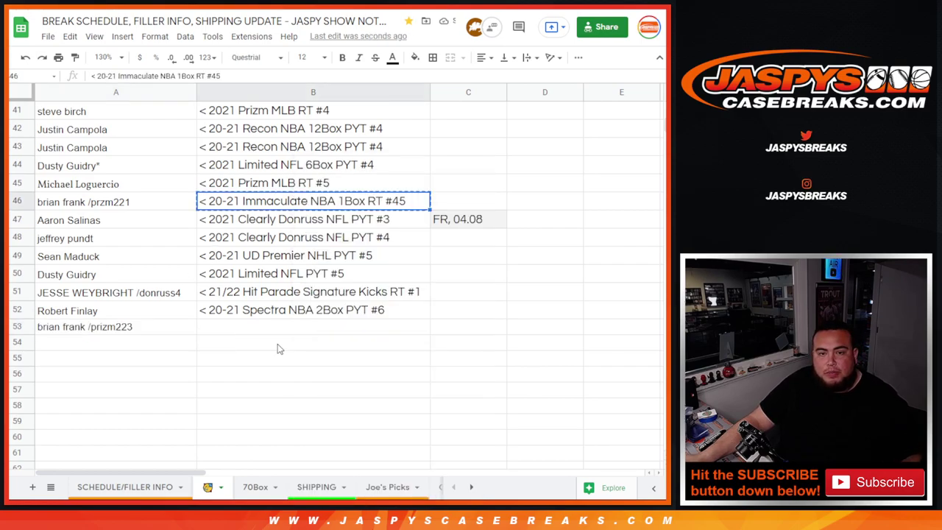
pyautogui.click(262, 329)
pyautogui.hotkey('ctrl', 'v')
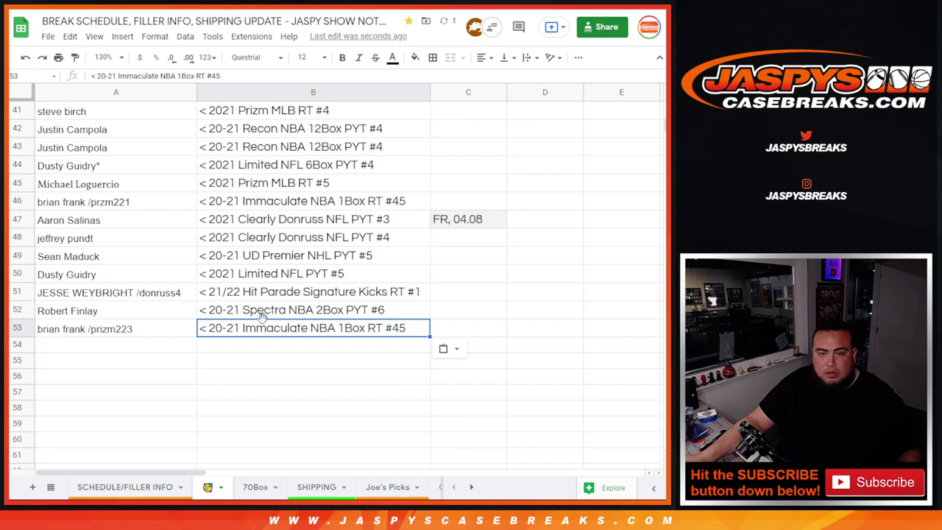
pyautogui.doubleClick(264, 327)
pyautogui.write('6')
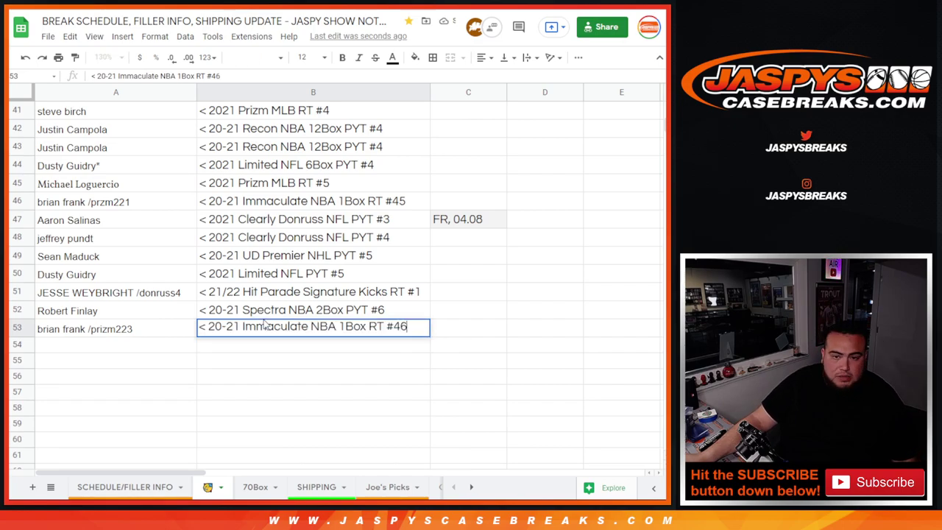
pyautogui.press('Return')
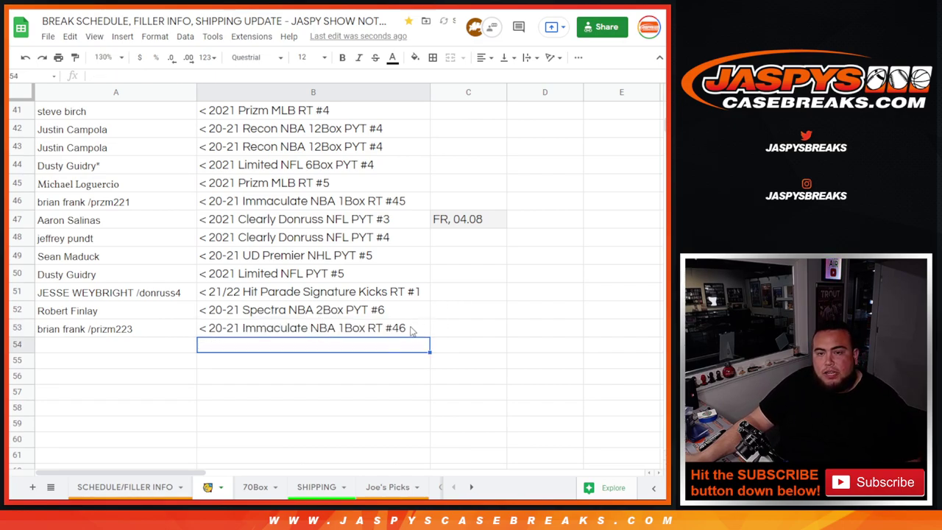
# Switch to the Jaspys Case Breaks store, open its home page and examine the basketball breaks on offer
pyautogui.hotkey('alt', 'Tab')
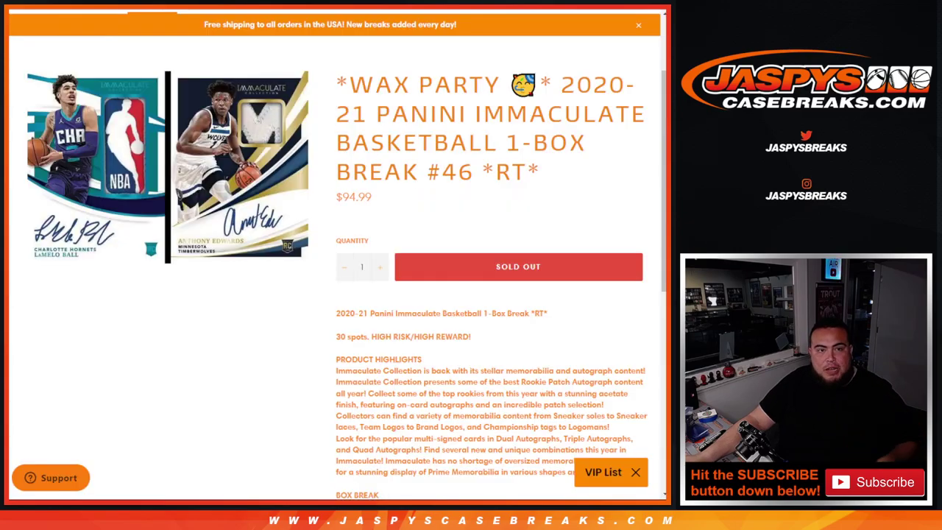
pyautogui.scroll(2, 235, 123)
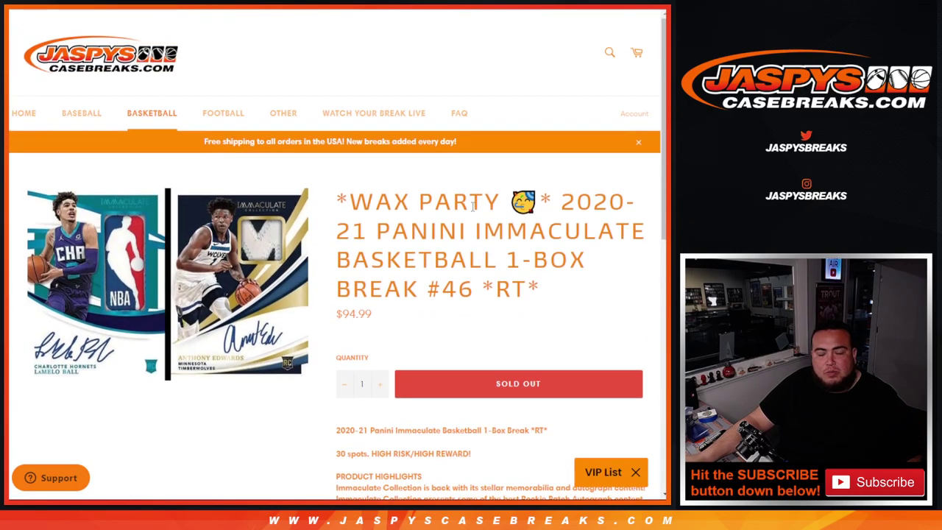
pyautogui.click(144, 62)
pyautogui.scroll(-10, 518, 333)
pyautogui.scroll(-10, 518, 333)
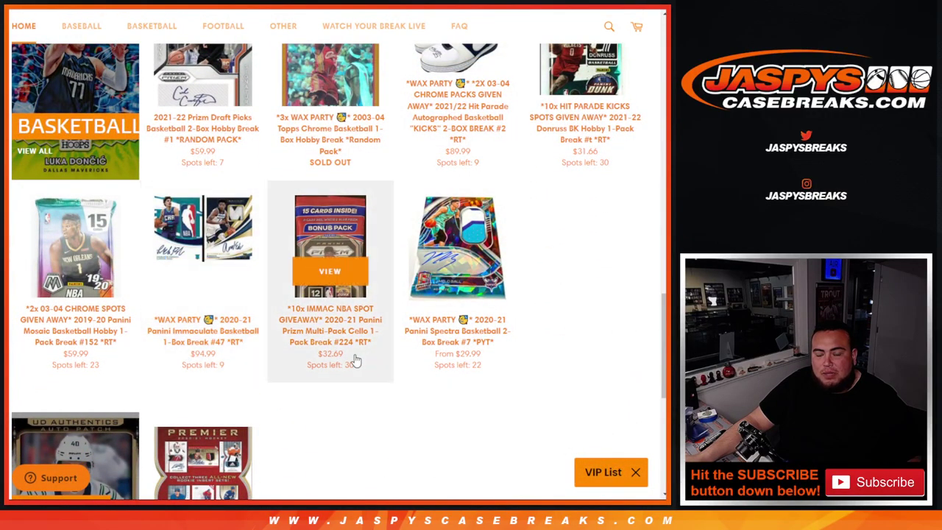
pyautogui.scroll(1, 566, 278)
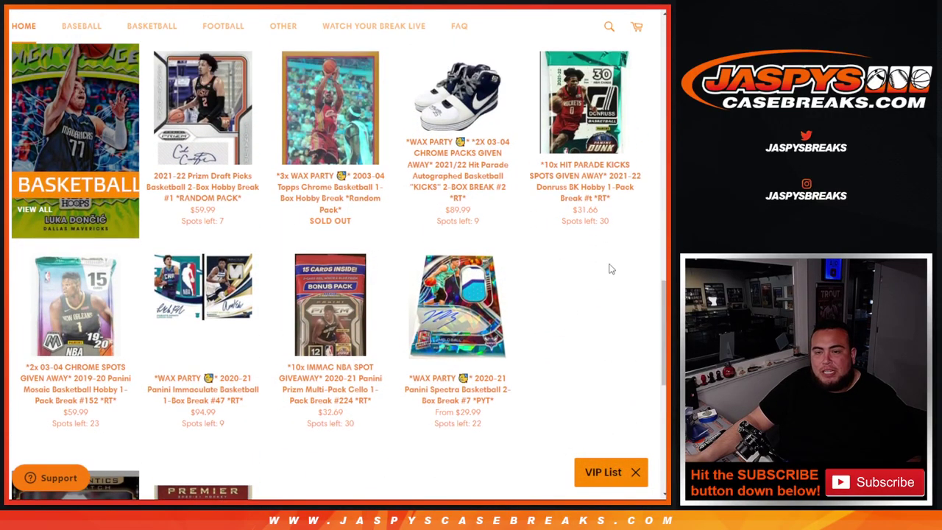